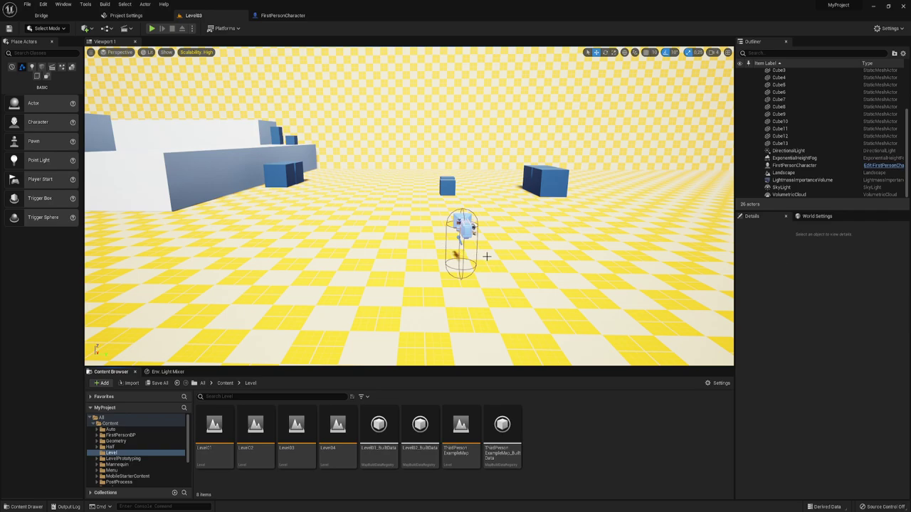
# Orbit around the character, then bring up the FirstPersonCharacter Blueprint's Event Graph.
pyautogui.moveTo(487, 257); pyautogui.dragTo(486, 256, button='right')
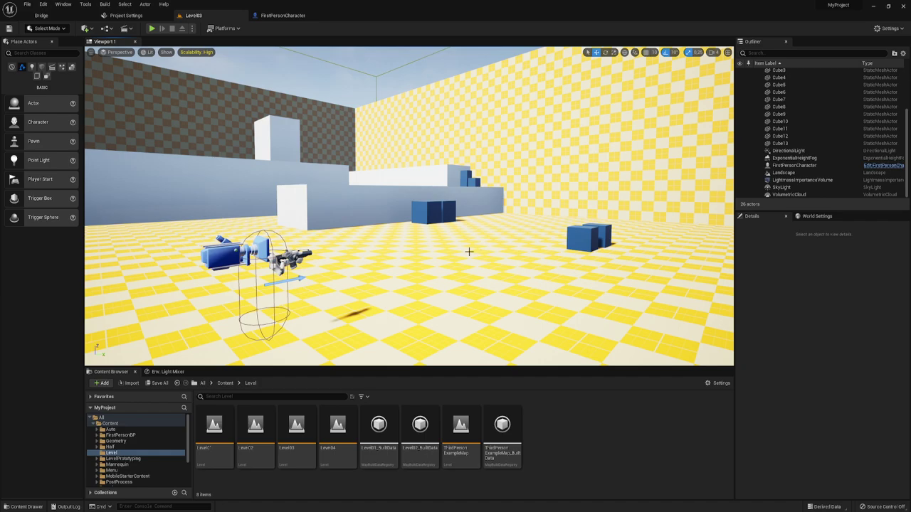
pyautogui.click(288, 15)
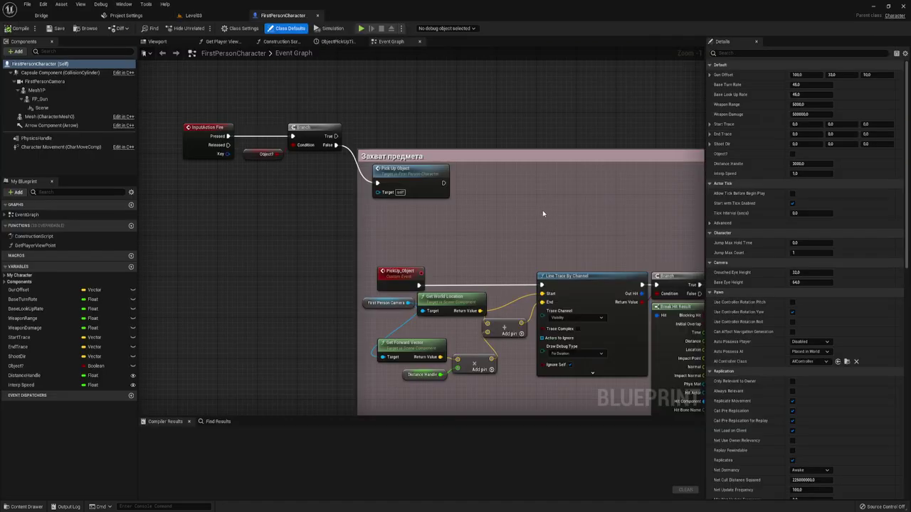
# Pan and zoom the Event Graph to frame the whole pickup node chain.
pyautogui.moveTo(542, 209)
pyautogui.mouseDown(button='right')
pyautogui.moveTo(520, 209)
pyautogui.moveTo(573, 210)
pyautogui.mouseUp(button='right')
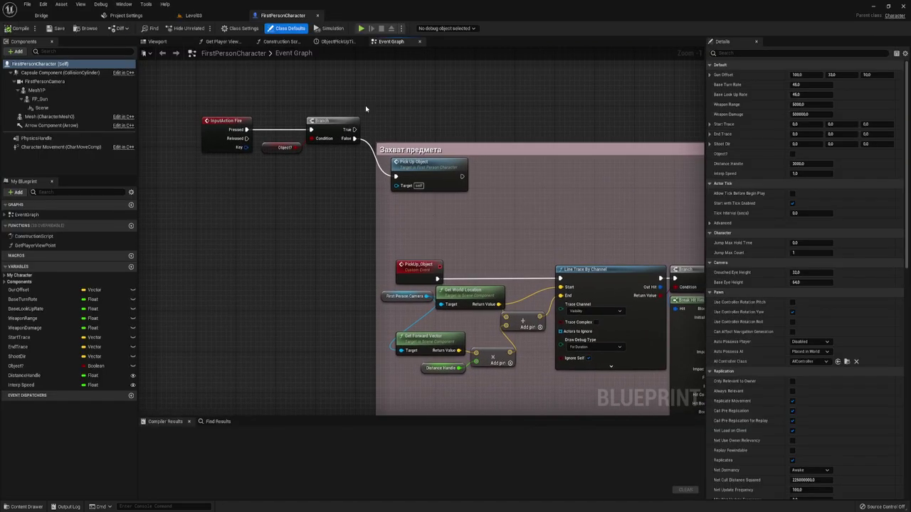
pyautogui.moveTo(449, 170); pyautogui.dragTo(363, 142, button='right')
pyautogui.scroll(-1, 414, 132)
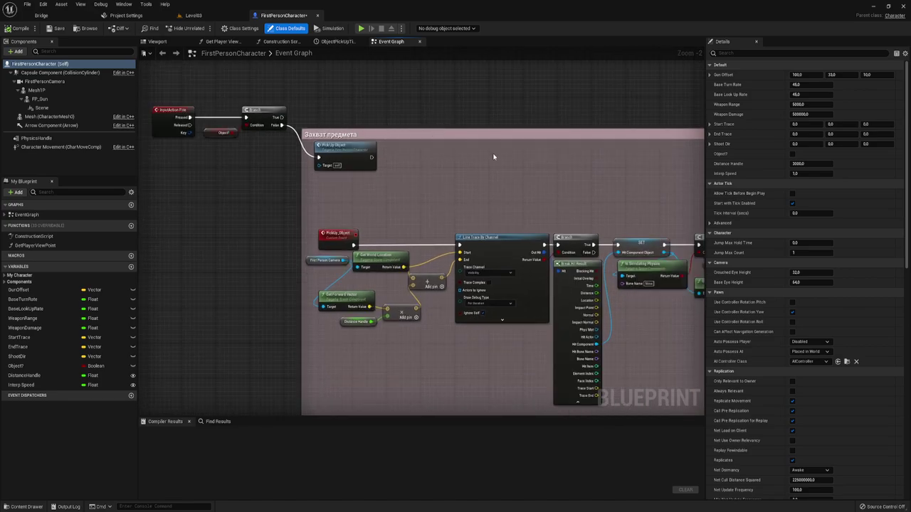
pyautogui.moveTo(424, 155)
pyautogui.mouseDown(button='right')
pyautogui.moveTo(318, 134)
pyautogui.moveTo(297, 144)
pyautogui.moveTo(362, 153)
pyautogui.moveTo(285, 168)
pyautogui.moveTo(358, 156)
pyautogui.mouseUp(button='right')
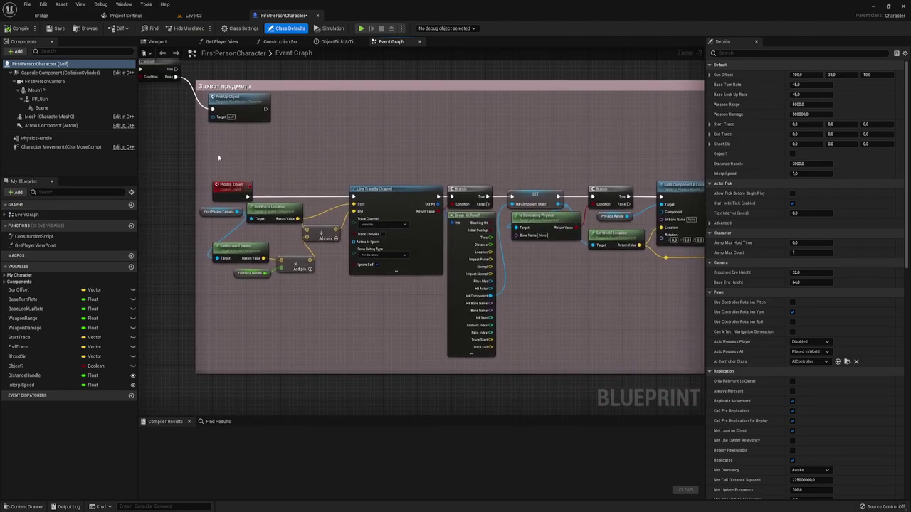
pyautogui.moveTo(219, 158); pyautogui.dragTo(658, 289)
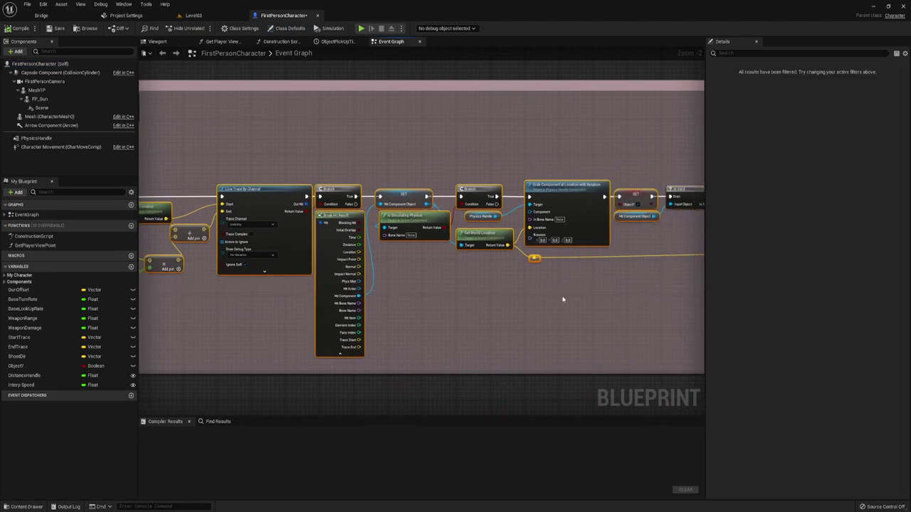
pyautogui.click(562, 299)
pyautogui.scroll(1, 546, 277)
pyautogui.scroll(1, 519, 252)
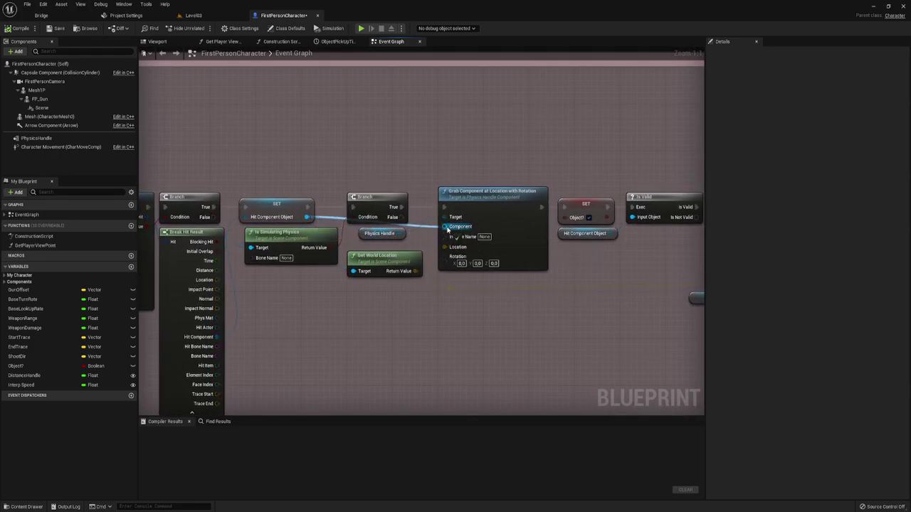
# Add reroute points on the Hit Component Object and Physics Handle wires, moved below the nodes.
pyautogui.doubleClick(337, 219)
pyautogui.moveTo(338, 220); pyautogui.dragTo(355, 246)
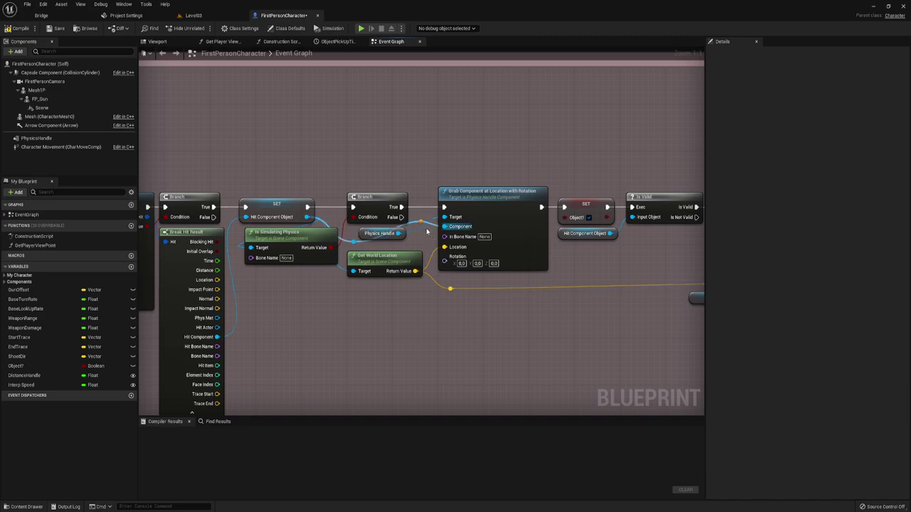
pyautogui.doubleClick(428, 224)
pyautogui.moveTo(428, 224); pyautogui.dragTo(415, 250)
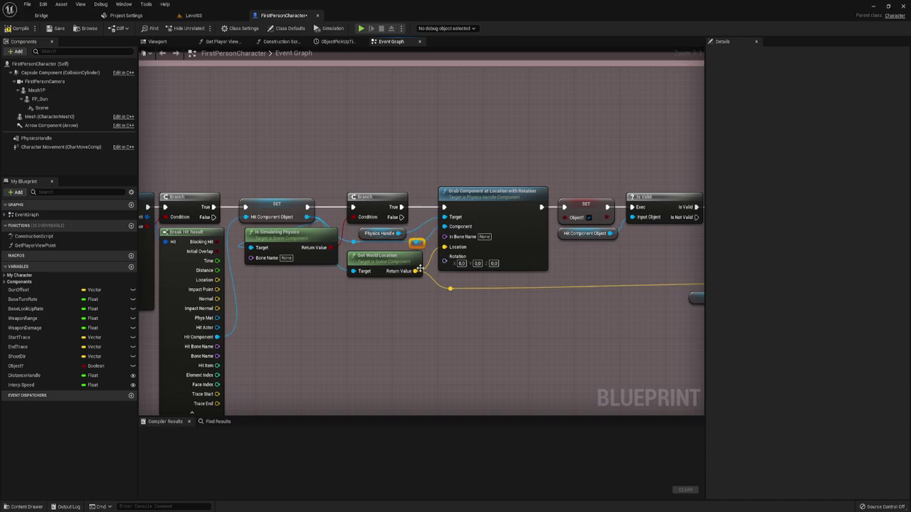
pyautogui.moveTo(562, 338); pyautogui.dragTo(402, 299, button='right')
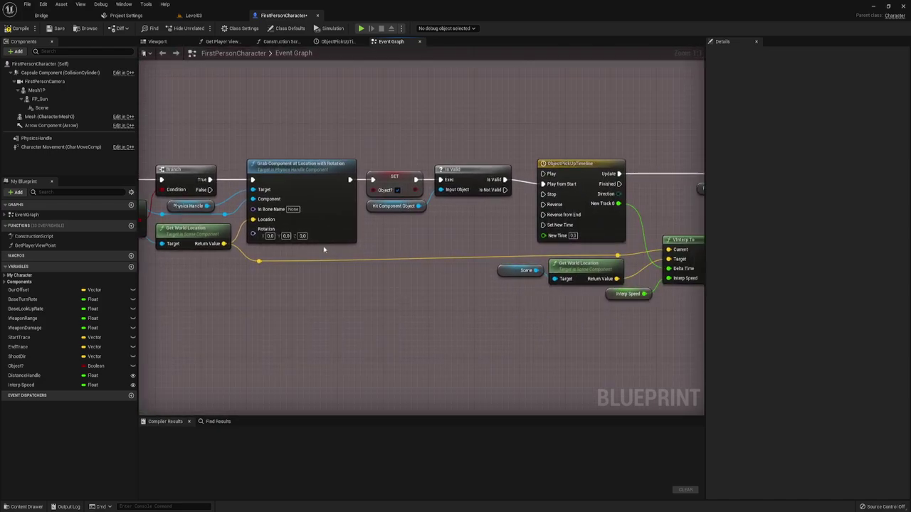
# Compile FirstPersonCharacter and run a short play-test walking toward the cubes.
pyautogui.click(16, 28)
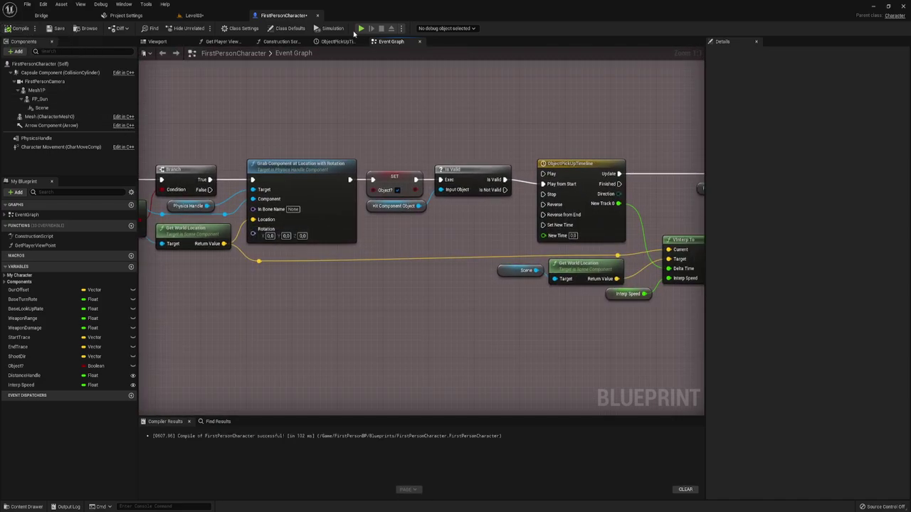
pyautogui.click(360, 28)
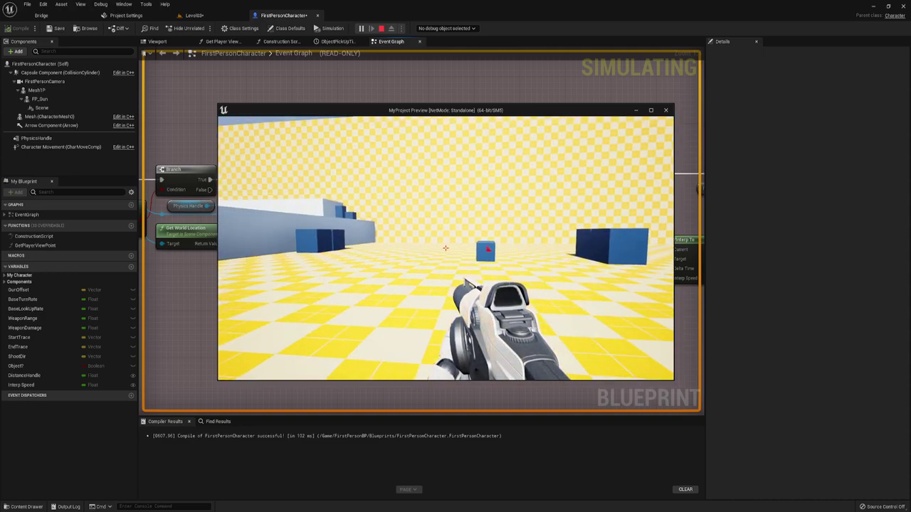
pyautogui.press('w')
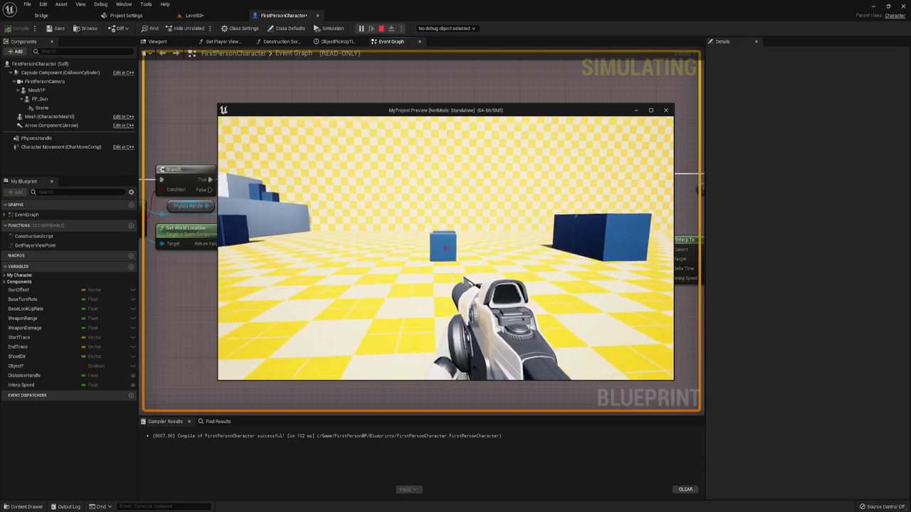
pyautogui.press('Escape')
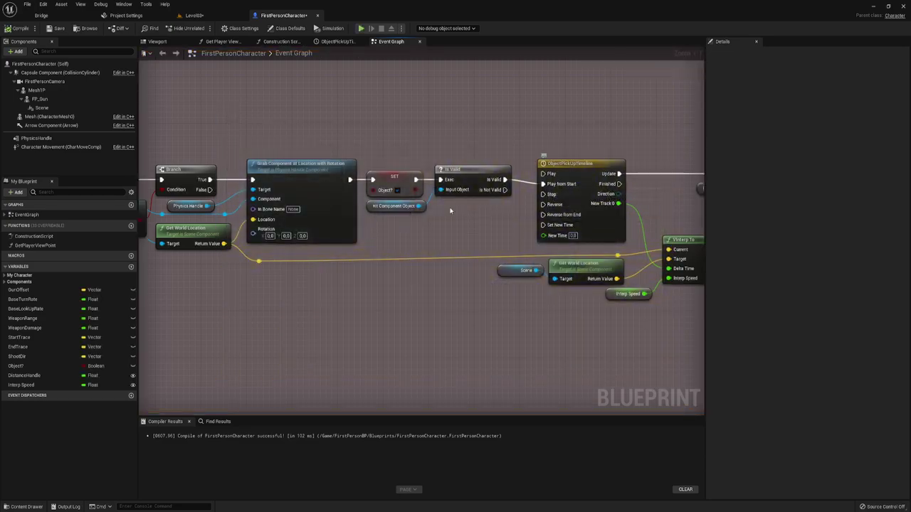
pyautogui.moveTo(342, 292); pyautogui.dragTo(417, 274, button='right')
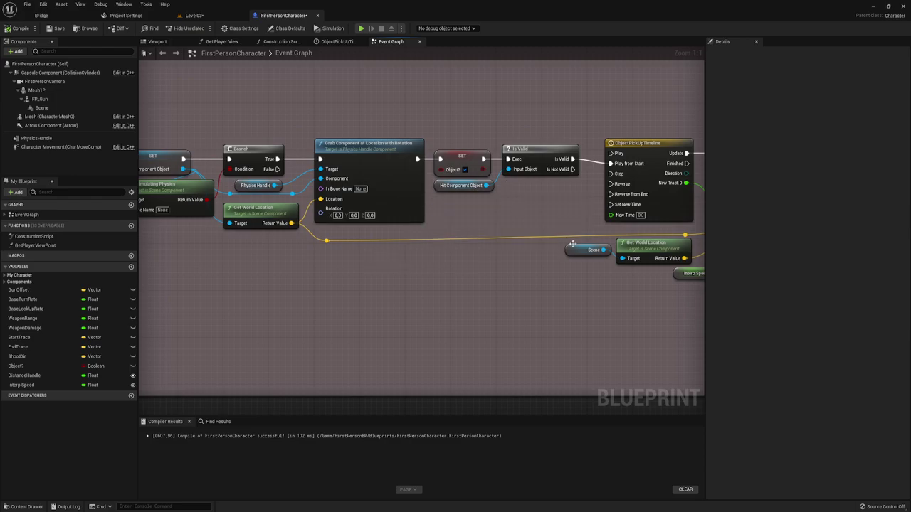
pyautogui.moveTo(572, 244); pyautogui.dragTo(350, 244, button='right')
pyautogui.moveTo(189, 280); pyautogui.dragTo(468, 341, button='right')
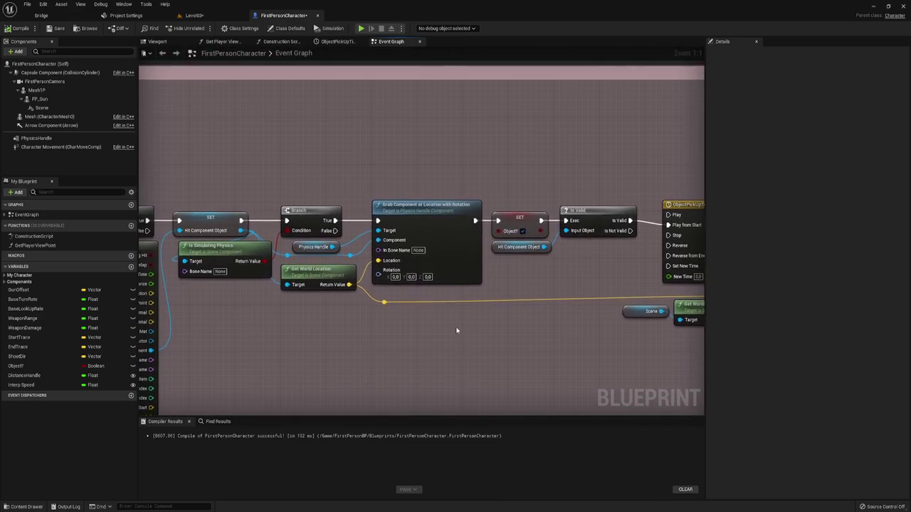
pyautogui.moveTo(350, 256); pyautogui.dragTo(442, 155)
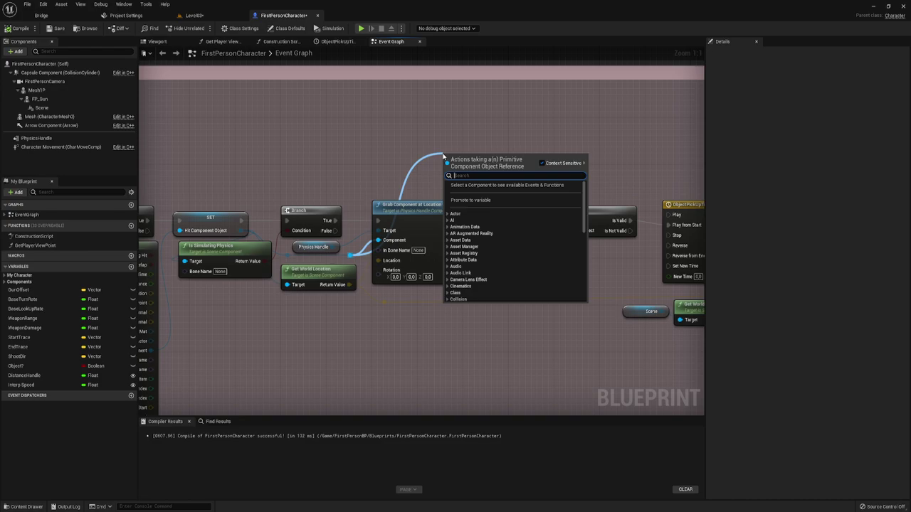
pyautogui.write('t')
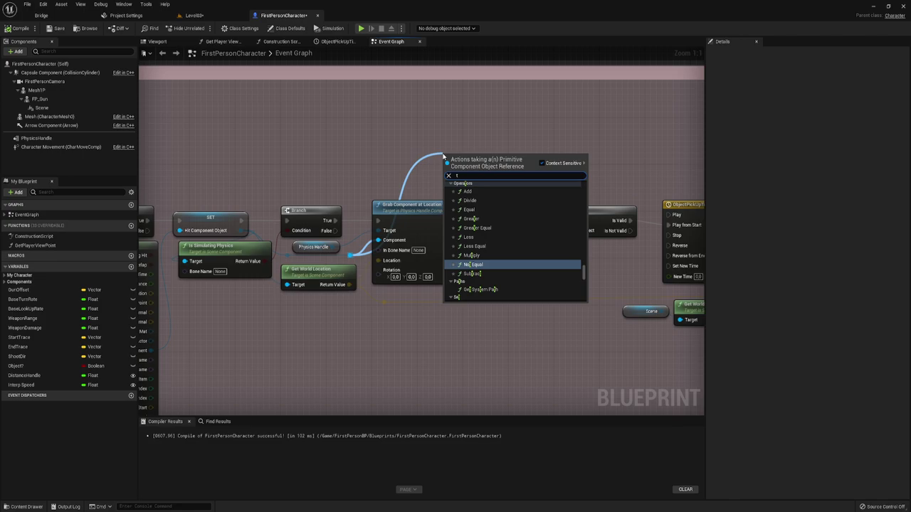
pyautogui.press('BackSpace')
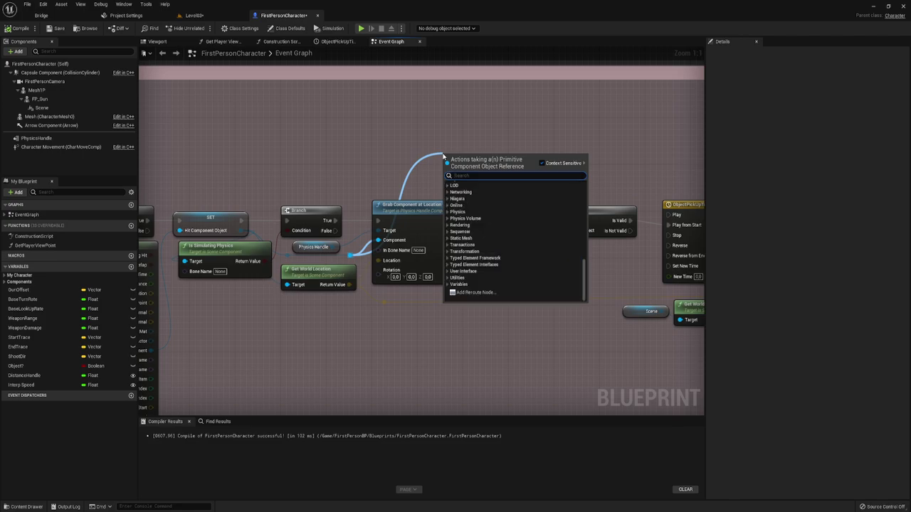
pyautogui.write('us')
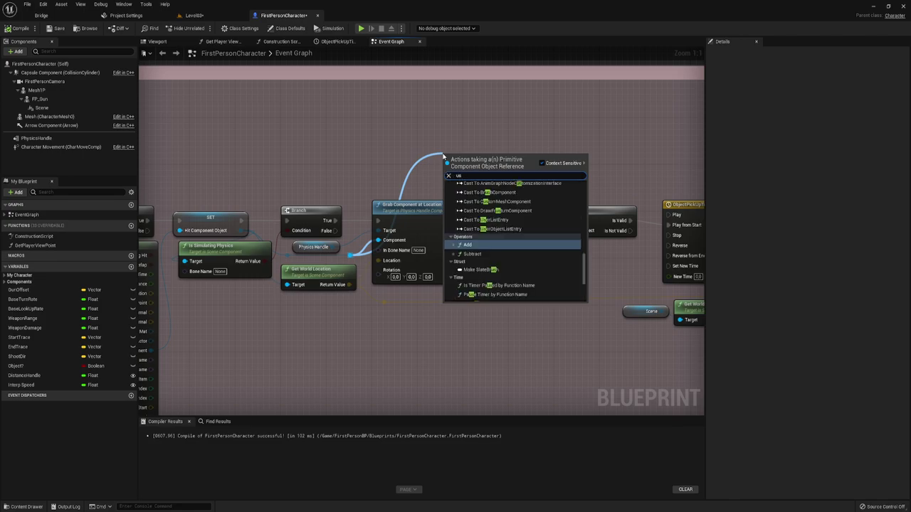
pyautogui.scroll(-1, 506, 249)
pyautogui.scroll(-1, 505, 249)
pyautogui.scroll(-1, 506, 249)
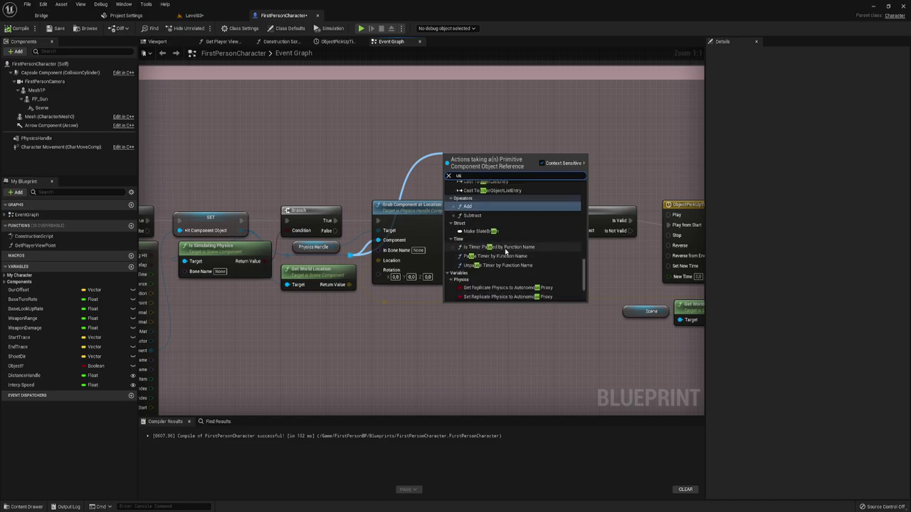
pyautogui.scroll(-1, 506, 249)
pyautogui.scroll(-1, 506, 249)
pyautogui.scroll(-1, 506, 249)
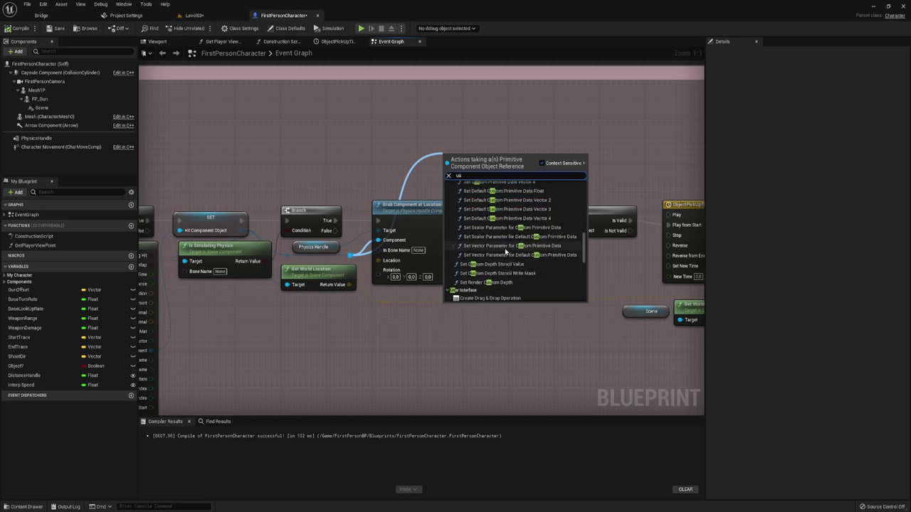
pyautogui.scroll(1, 506, 251)
pyautogui.scroll(1, 506, 250)
pyautogui.scroll(1, 506, 251)
pyautogui.scroll(2, 506, 251)
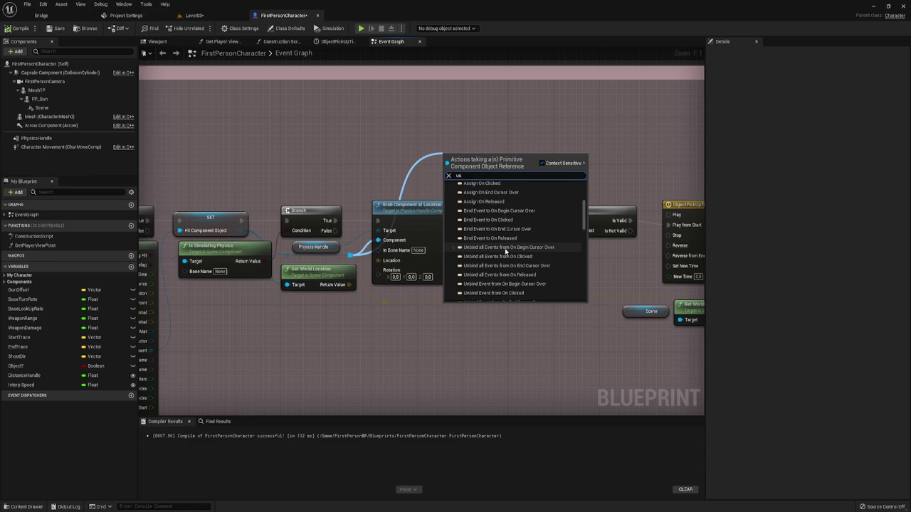
pyautogui.scroll(1, 506, 251)
pyautogui.scroll(1, 506, 250)
pyautogui.scroll(1, 506, 251)
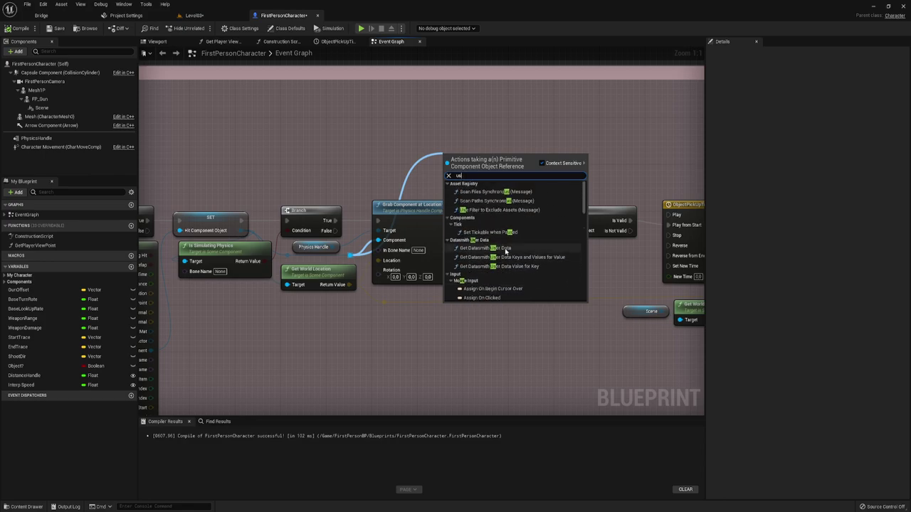
pyautogui.click(377, 149)
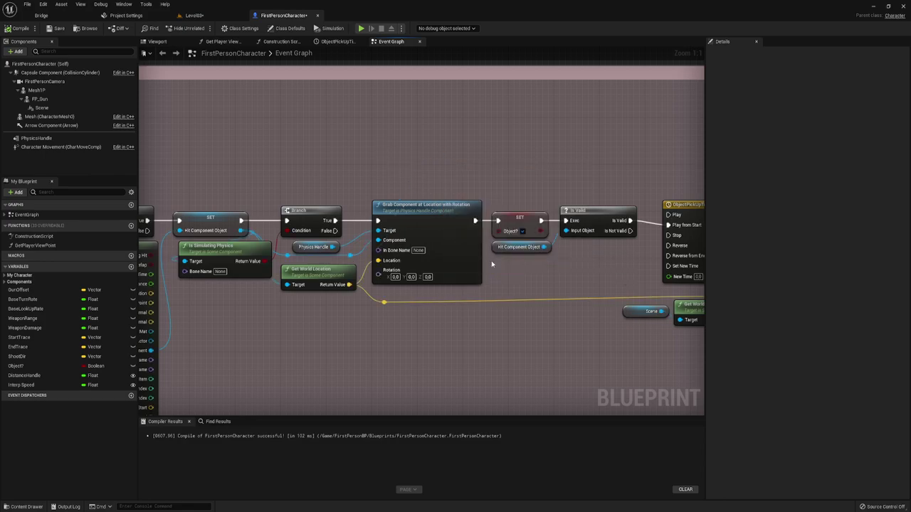
# Widen the pickup comment box to the right around the timeline and Set Target Location nodes.
pyautogui.moveTo(567, 283); pyautogui.dragTo(332, 242, button='right')
pyautogui.moveTo(552, 243); pyautogui.dragTo(523, 215, button='right')
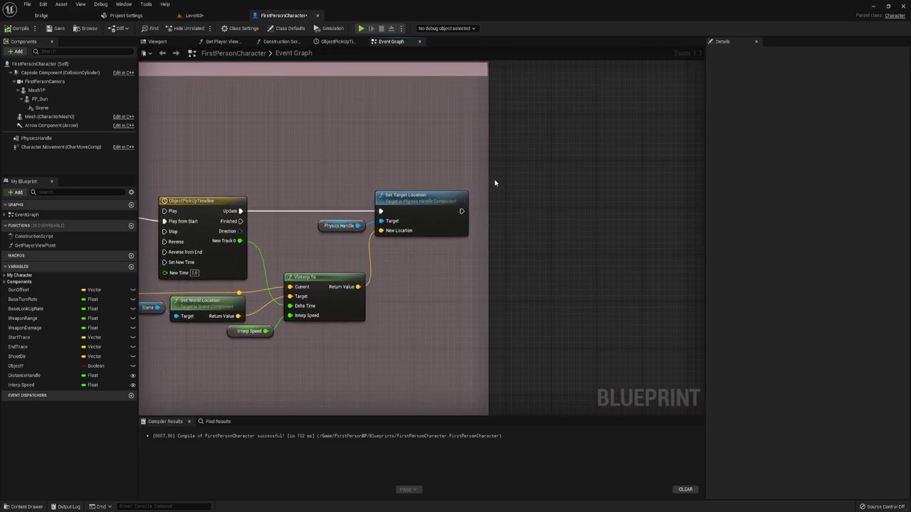
pyautogui.moveTo(489, 181); pyautogui.dragTo(654, 177)
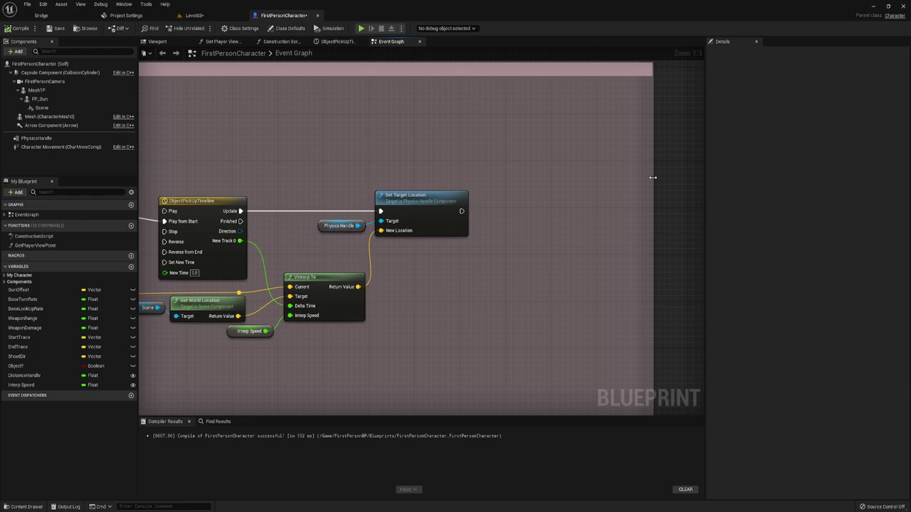
pyautogui.moveTo(448, 264); pyautogui.dragTo(461, 235, button='right')
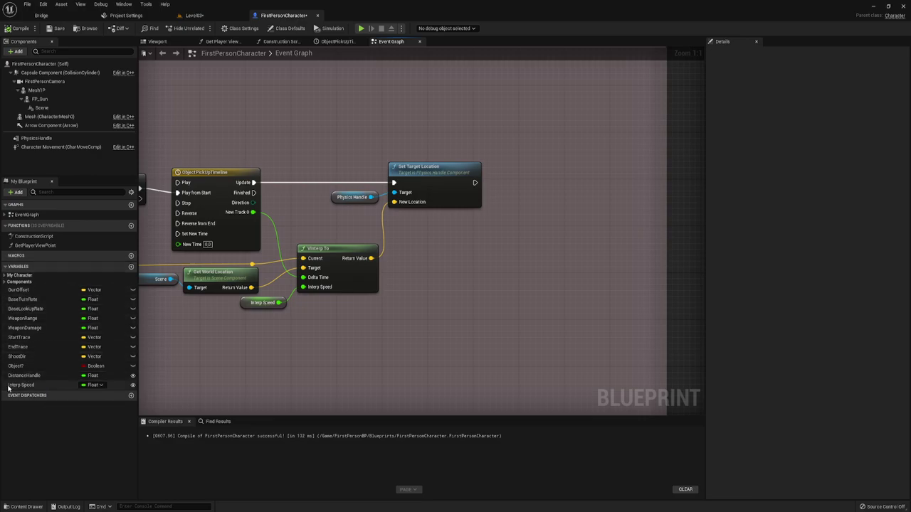
# Drop a Hit Component_Object getter from Components next to Set Target Location.
pyautogui.click(4, 282)
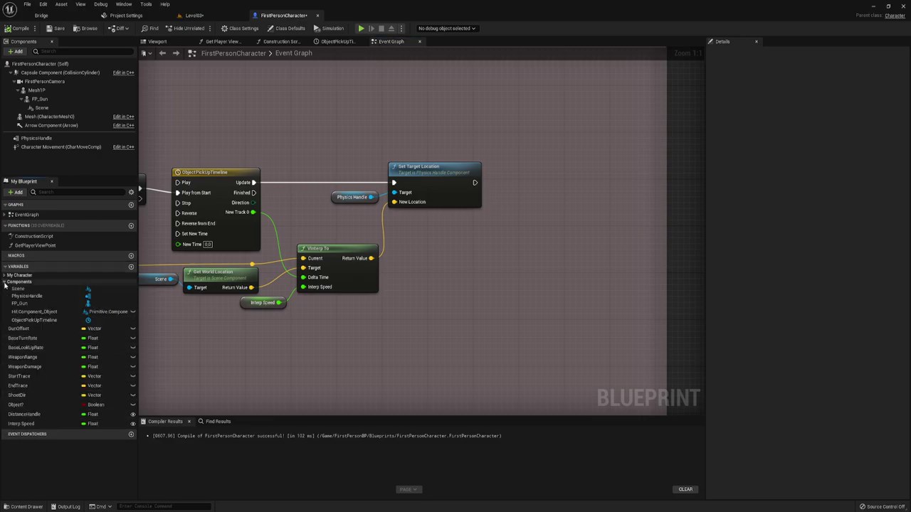
pyautogui.moveTo(25, 314); pyautogui.dragTo(420, 245)
pyautogui.moveTo(487, 275); pyautogui.dragTo(432, 291, button='right')
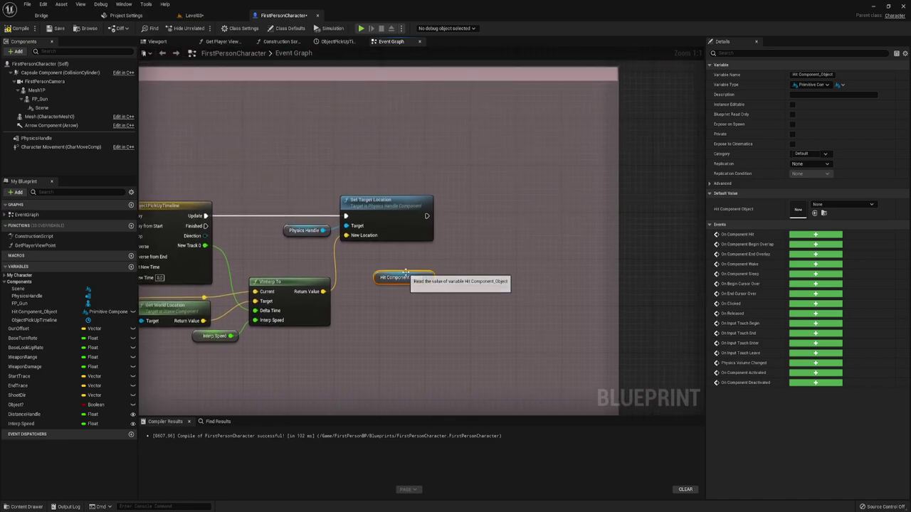
# Add an Add Velocity Change Impulse at Location node on Hit Component Object, executed after Set Target Location.
pyautogui.moveTo(399, 273); pyautogui.dragTo(455, 206)
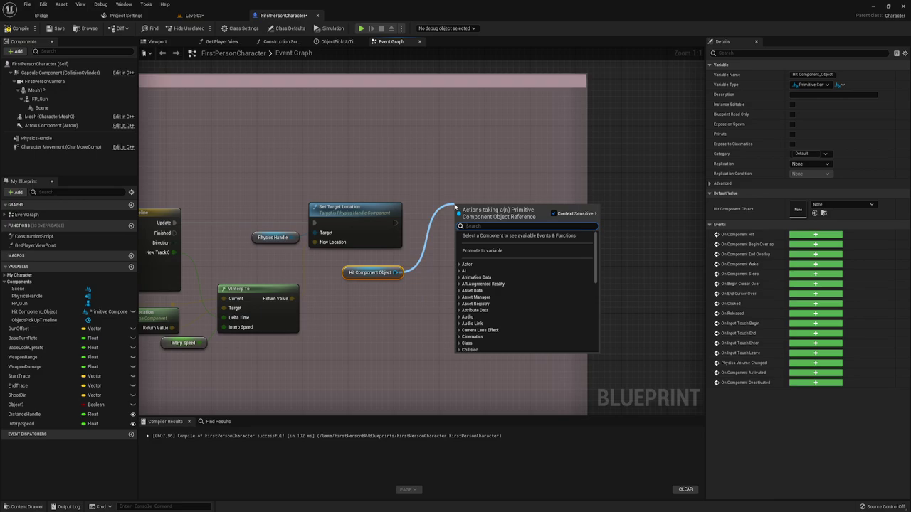
pyautogui.write('add')
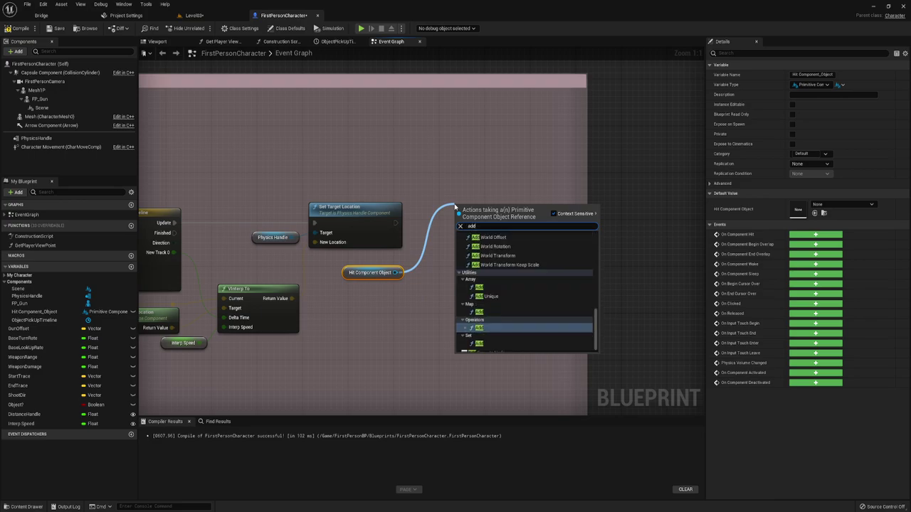
pyautogui.write(' v')
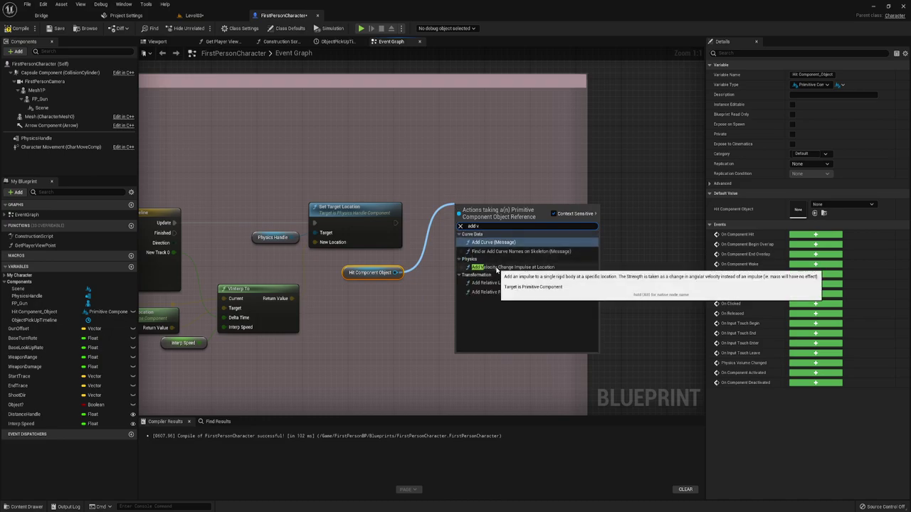
pyautogui.click(497, 268)
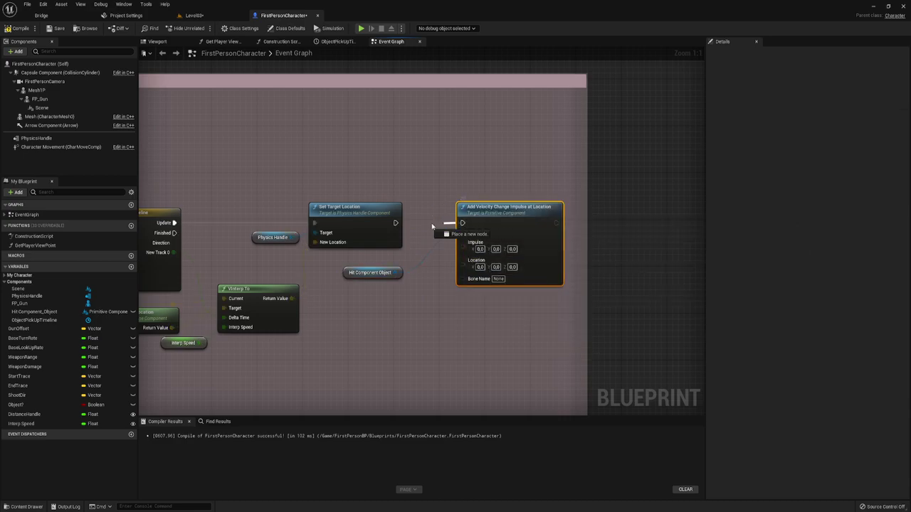
pyautogui.moveTo(463, 222); pyautogui.dragTo(397, 223)
pyautogui.moveTo(441, 179); pyautogui.dragTo(529, 317)
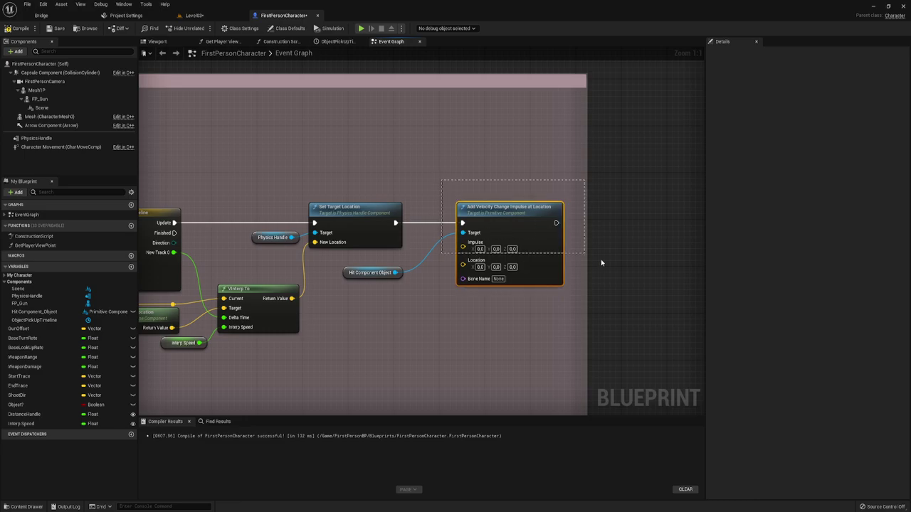
pyautogui.click(480, 249)
# Feed the Scene's Get World Location into the impulse node's Location pin.
pyautogui.moveTo(333, 334)
pyautogui.mouseDown(button='right')
pyautogui.moveTo(679, 309)
pyautogui.moveTo(389, 311)
pyautogui.mouseUp(button='right')
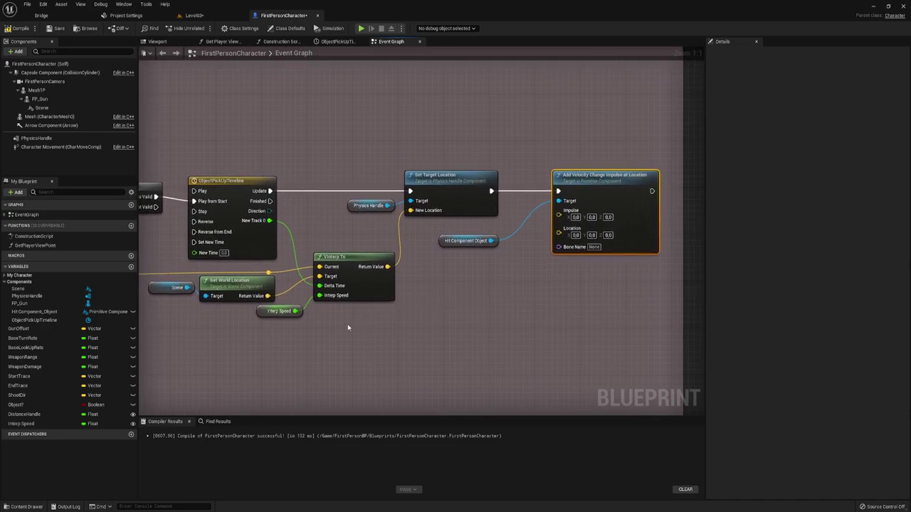
pyautogui.moveTo(483, 256)
pyautogui.mouseDown(button='right')
pyautogui.moveTo(579, 261)
pyautogui.moveTo(483, 254)
pyautogui.mouseUp(button='right')
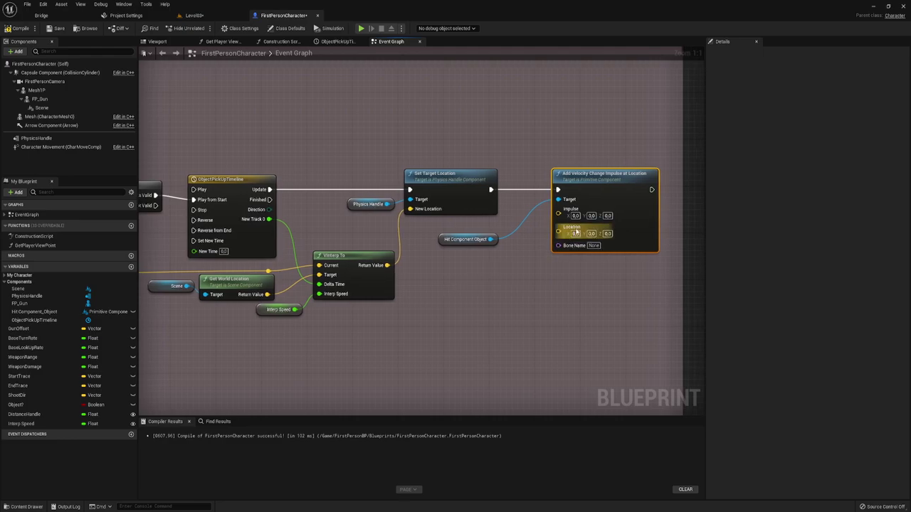
pyautogui.moveTo(557, 232); pyautogui.dragTo(529, 244)
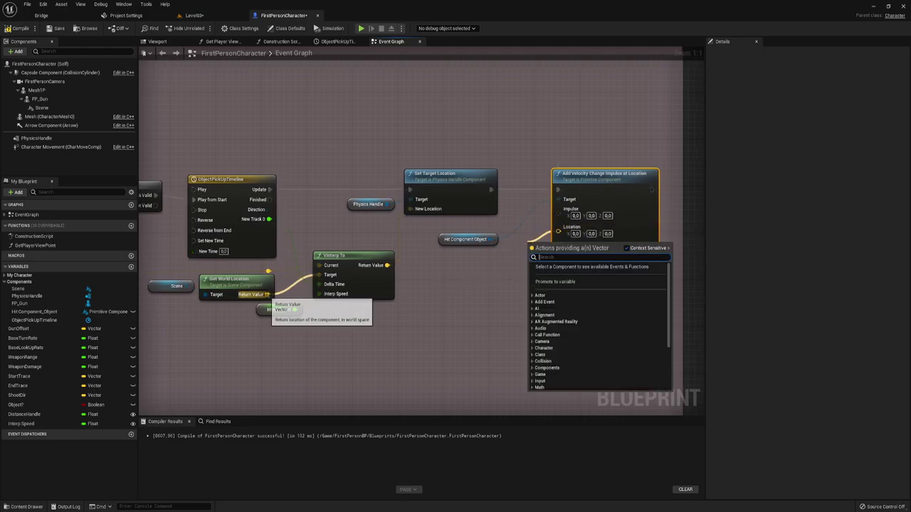
pyautogui.moveTo(267, 294); pyautogui.dragTo(563, 234)
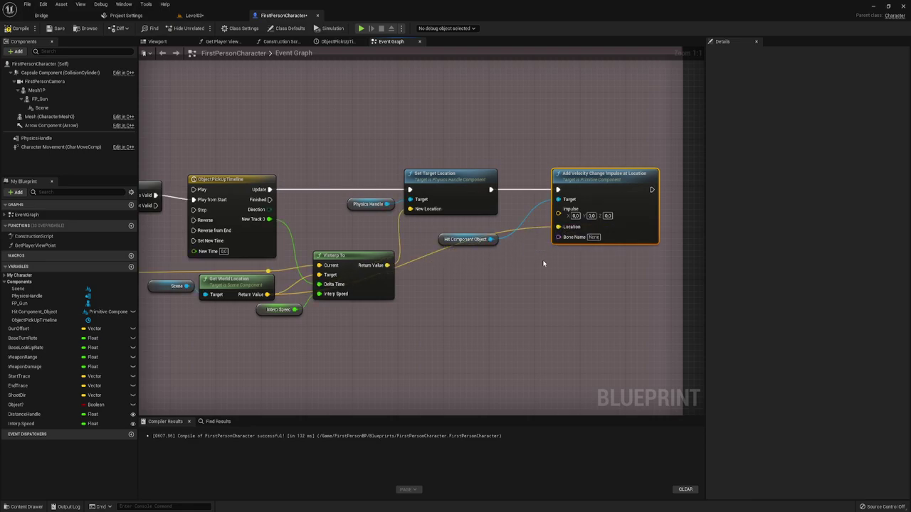
pyautogui.moveTo(545, 260); pyautogui.dragTo(433, 281, button='right')
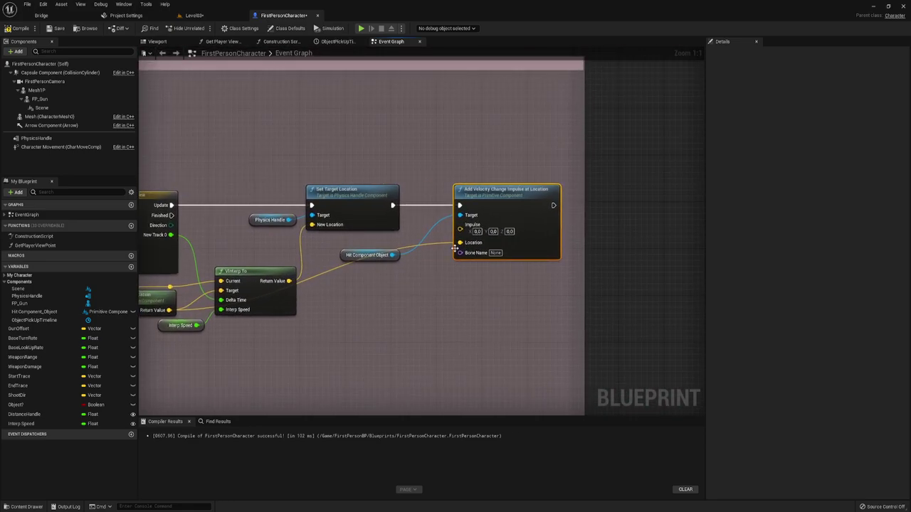
# Set the impulse X and Y to 0.001 and move Hit Component Object next to the impulse node.
pyautogui.write('0.001')
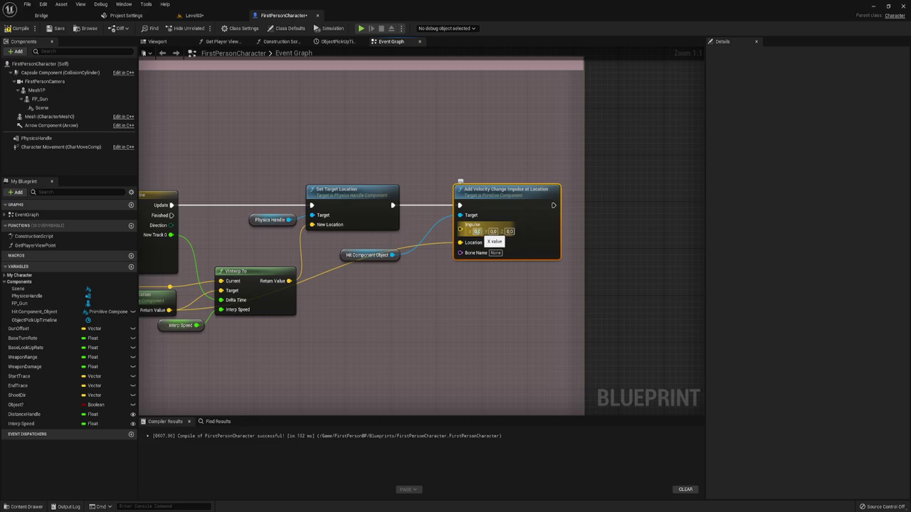
pyautogui.press('Return')
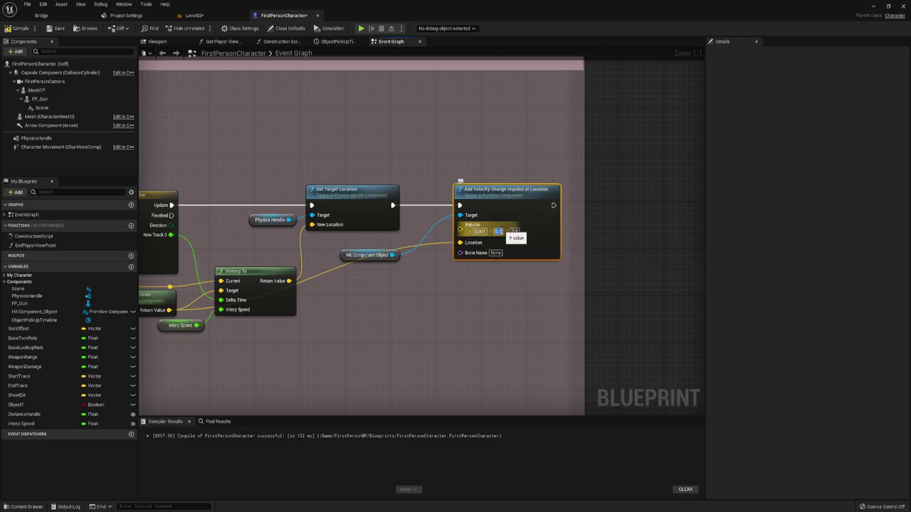
pyautogui.write('01')
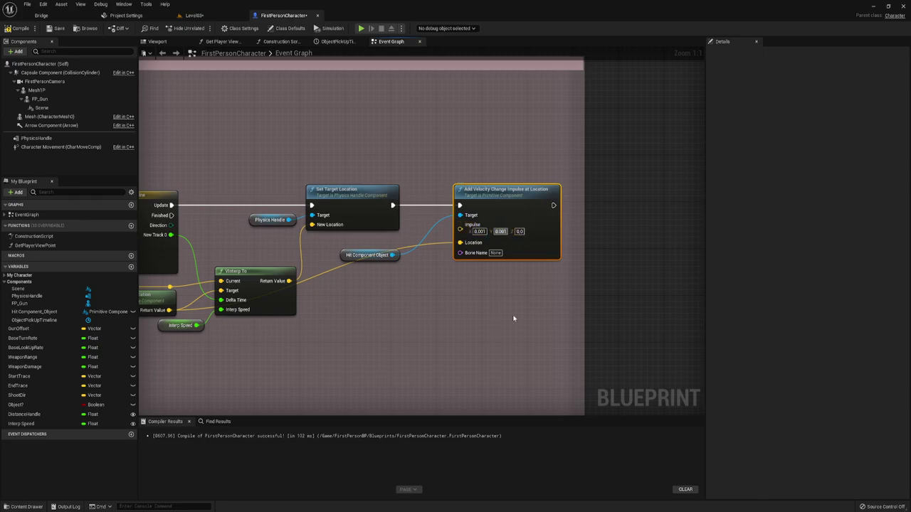
pyautogui.click(513, 318)
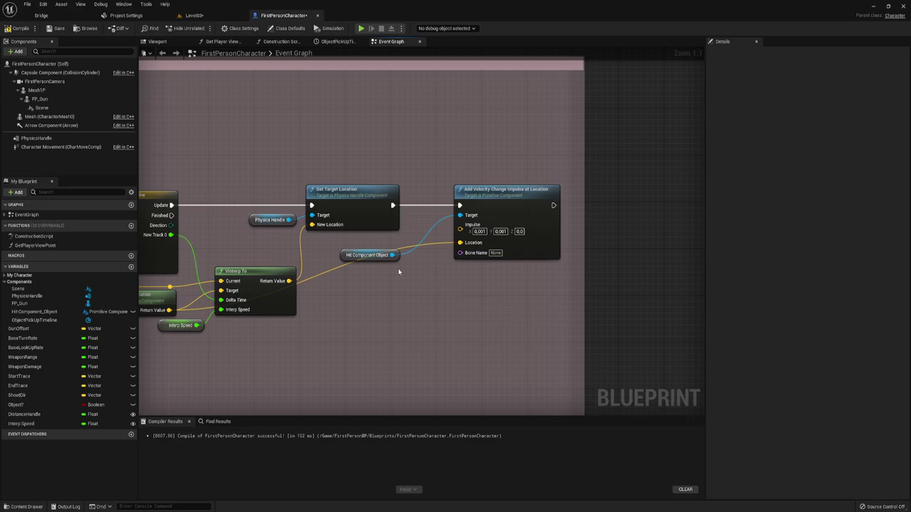
pyautogui.moveTo(374, 252); pyautogui.dragTo(414, 233)
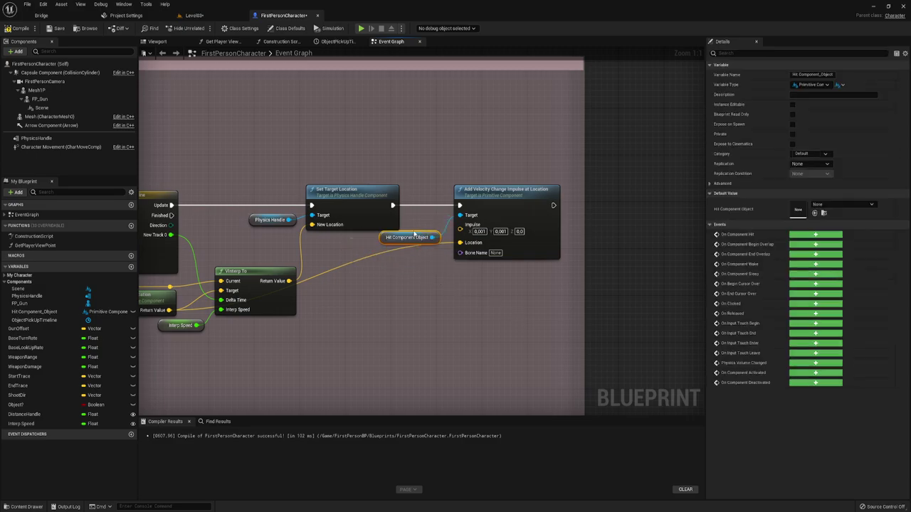
# Recompile the character and play-test picking up the small blue cube.
pyautogui.click(17, 28)
pyautogui.click(362, 28)
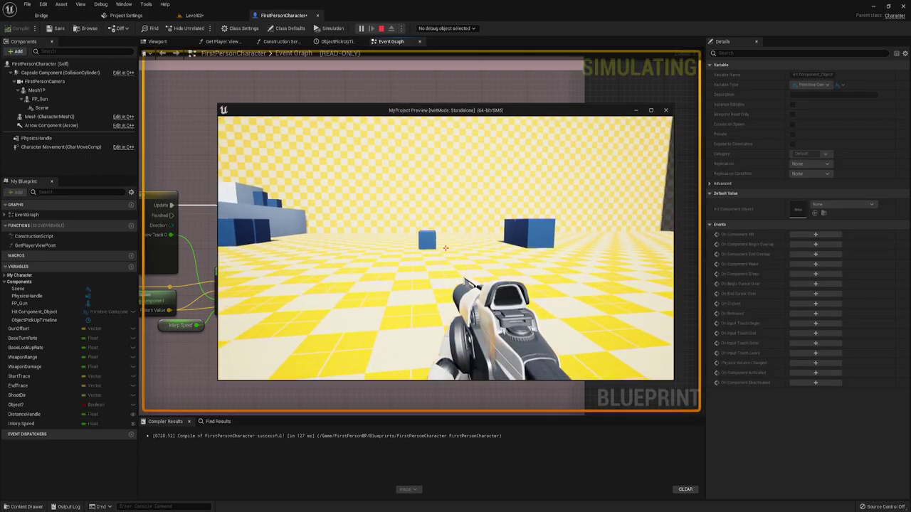
pyautogui.click(445, 248)
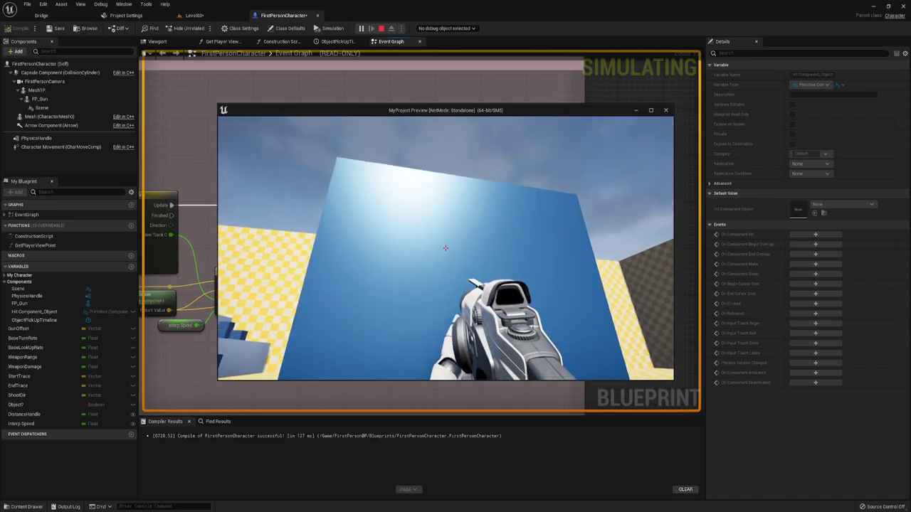
pyautogui.press('Escape')
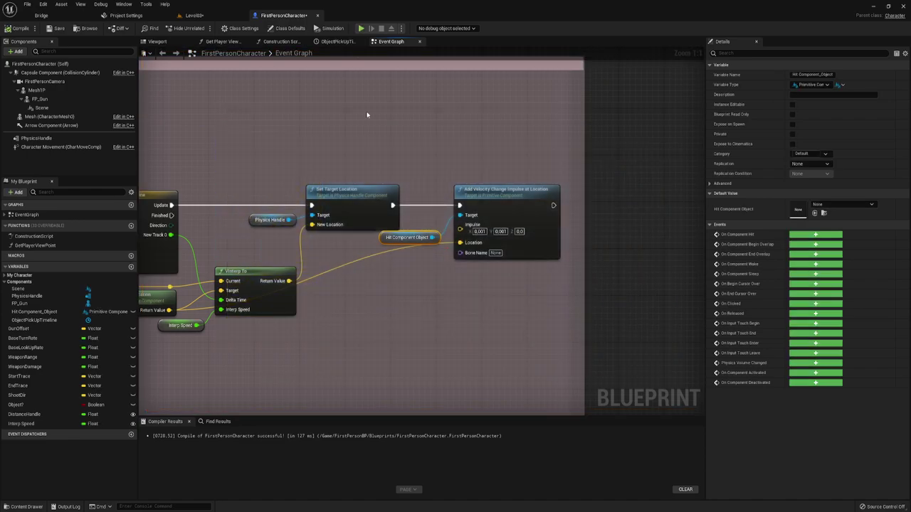
# Move the Scene hold point right to X 1.19, Y 124.47, then compile and save the blueprint.
pyautogui.click(158, 41)
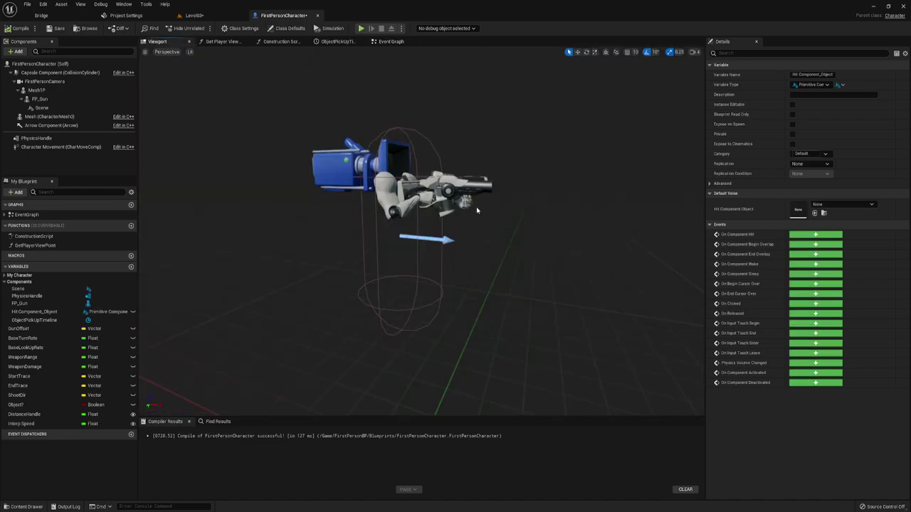
pyautogui.click(40, 108)
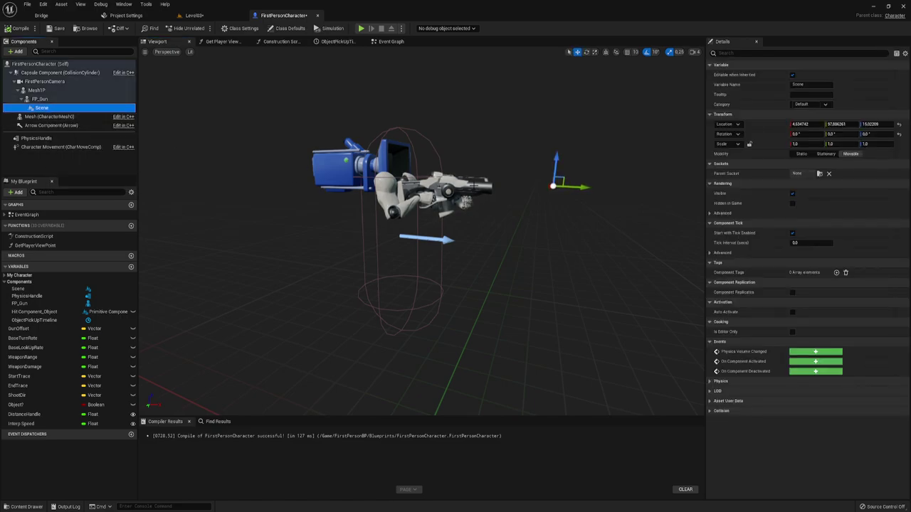
pyautogui.moveTo(560, 184); pyautogui.dragTo(594, 185)
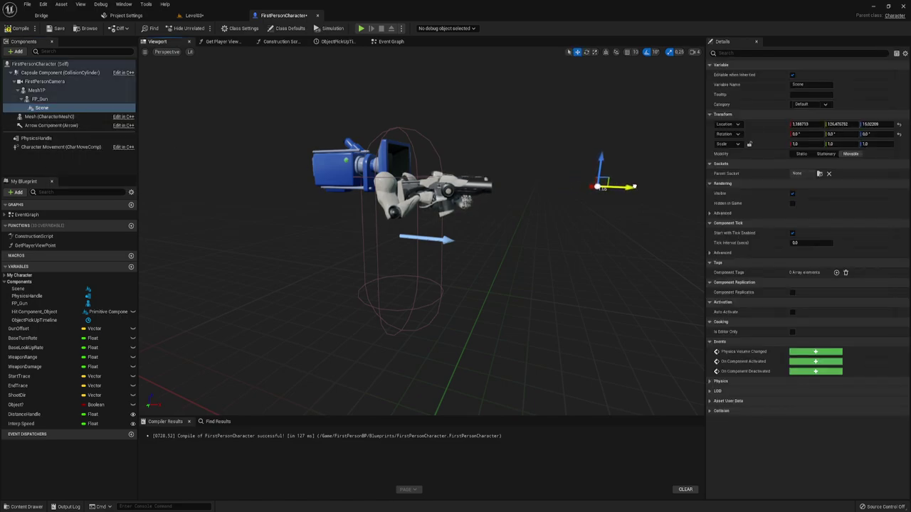
pyautogui.click(18, 29)
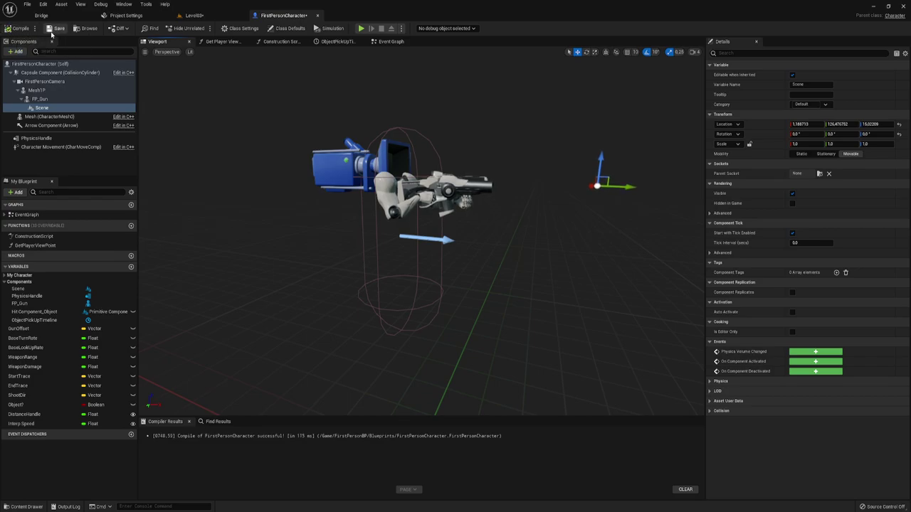
pyautogui.click(56, 28)
# Play-test briefly, walking up to the blue cube and backing away.
pyautogui.click(361, 29)
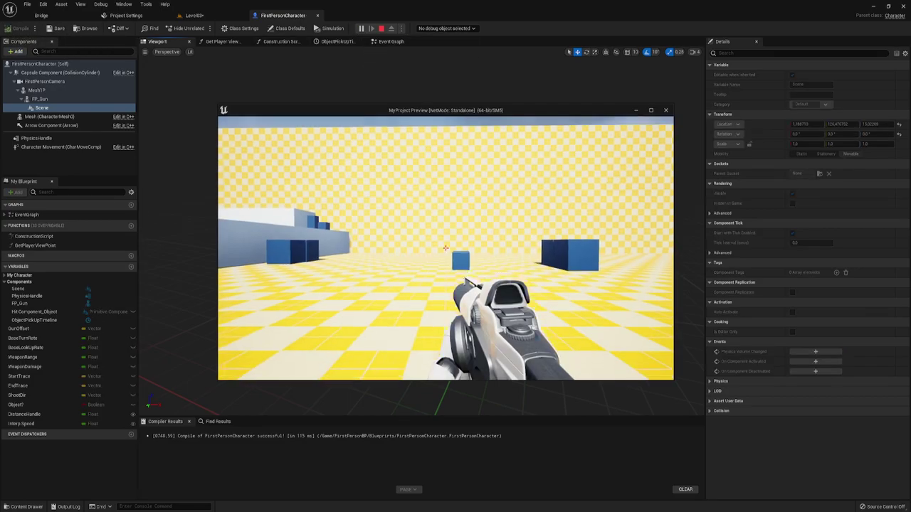
pyautogui.press('w')
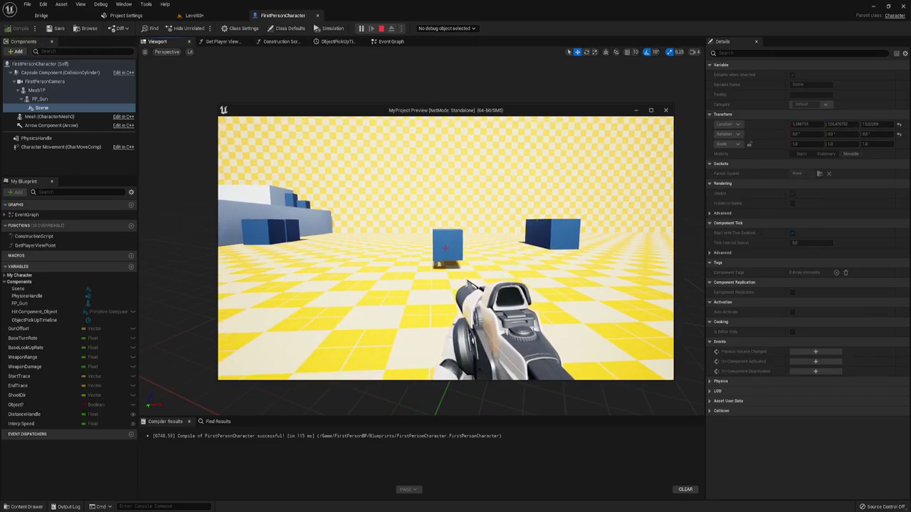
pyautogui.press('s')
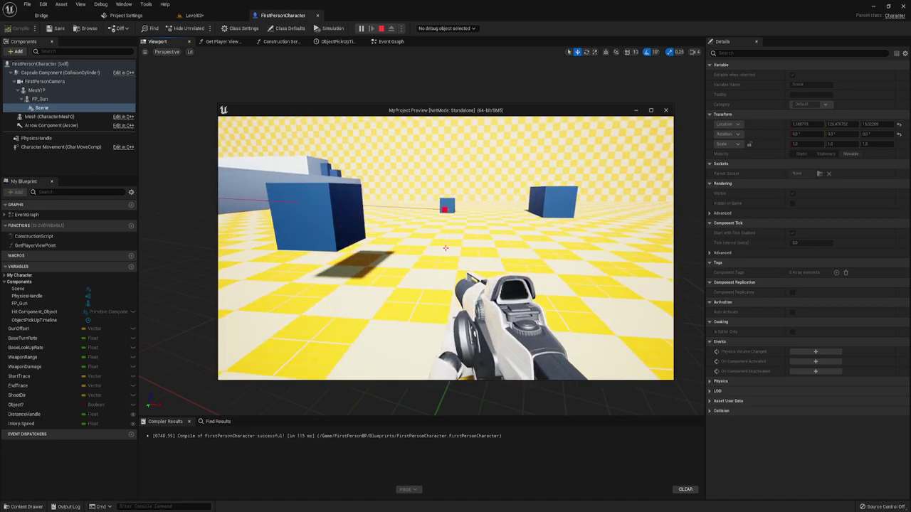
pyautogui.press('Escape')
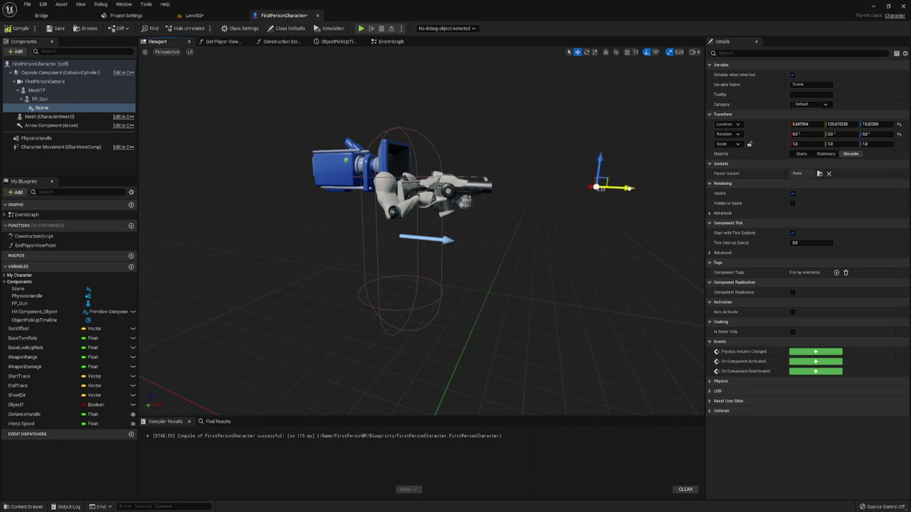
# Run a second play-test, moving a held blue cube around the blue cubes and white block.
pyautogui.click(361, 28)
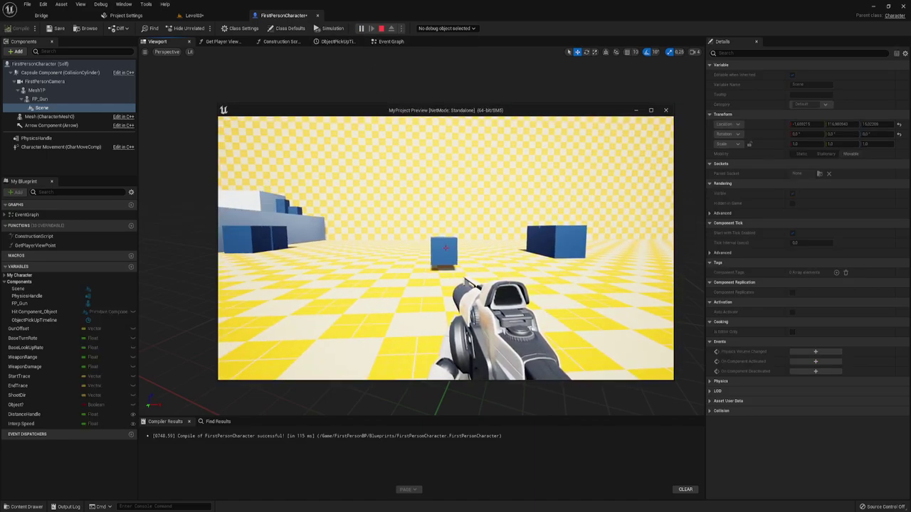
pyautogui.press('w')
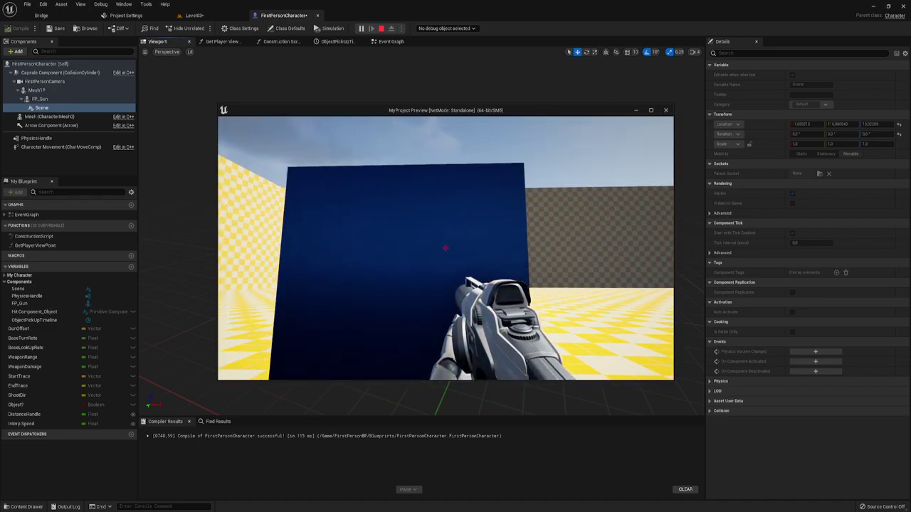
pyautogui.press('s')
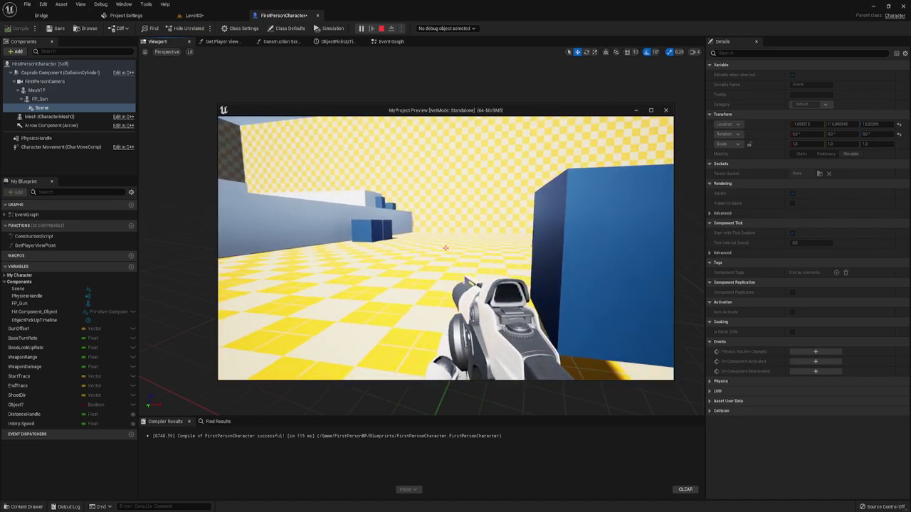
pyautogui.press('s')
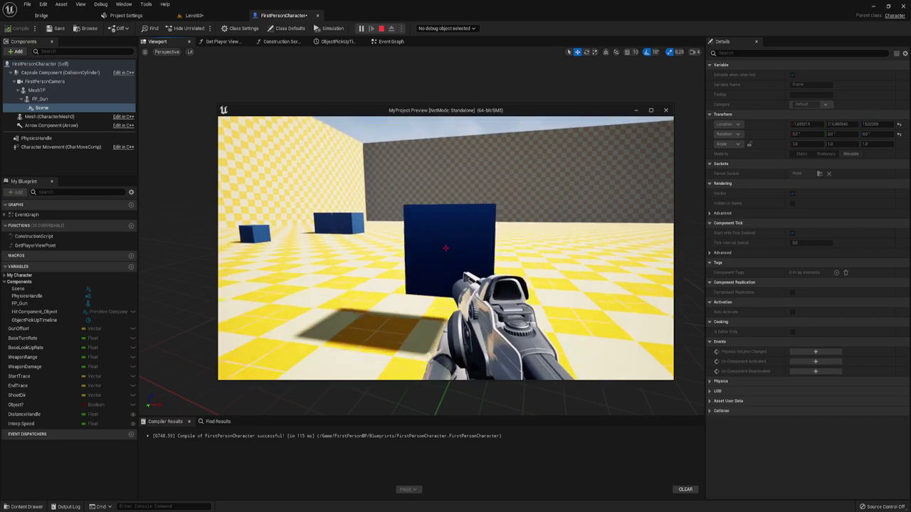
pyautogui.press('w')
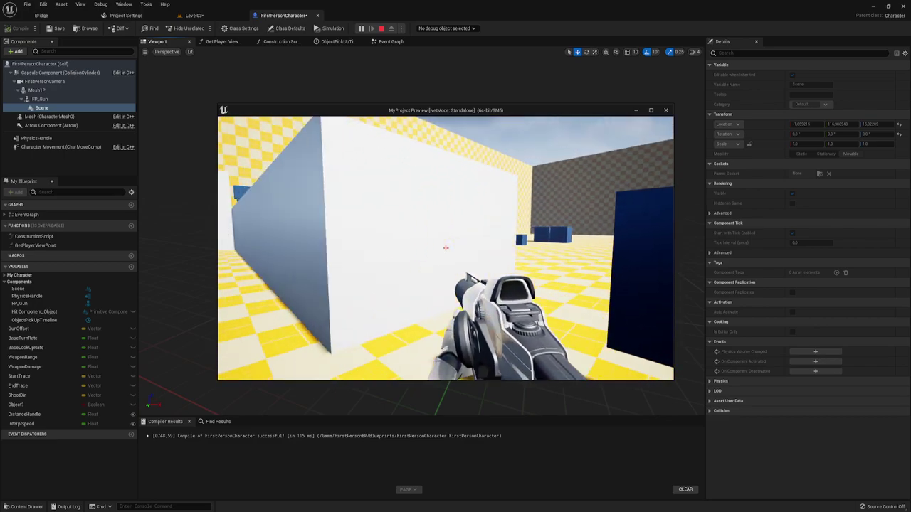
pyautogui.press('w')
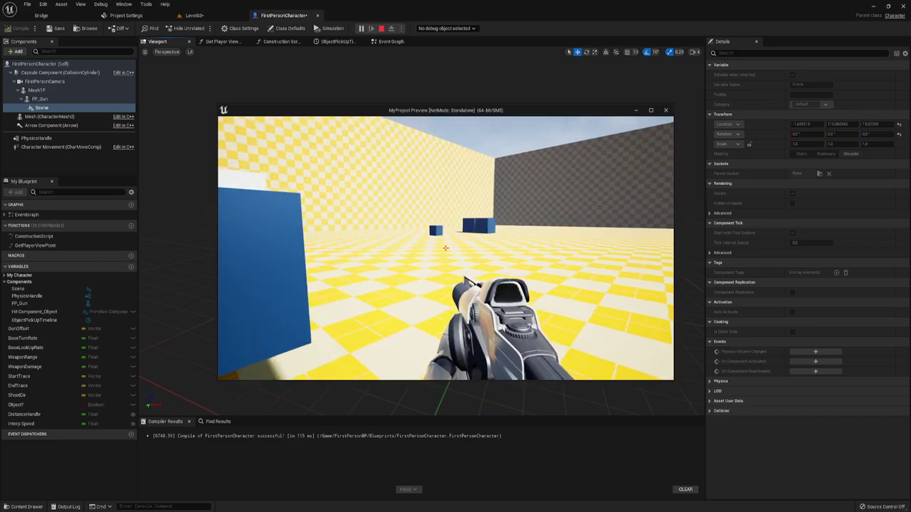
pyautogui.press('a')
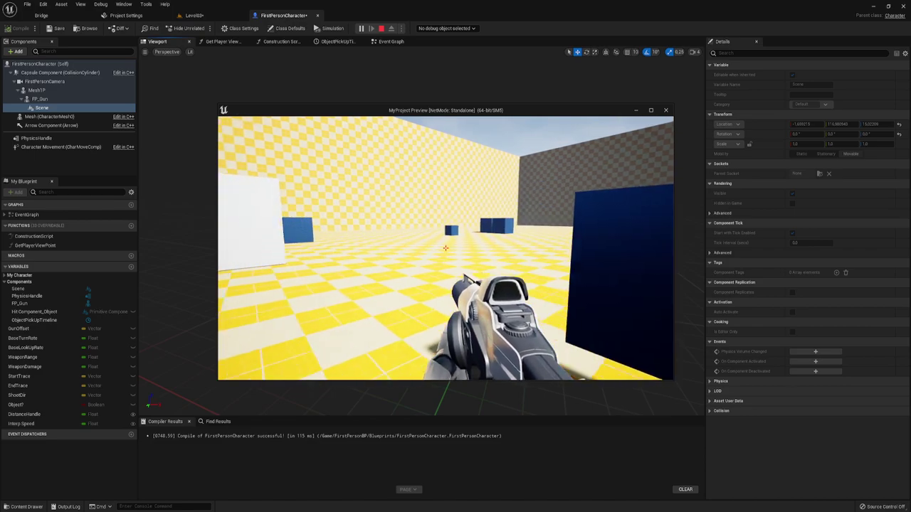
pyautogui.press('a')
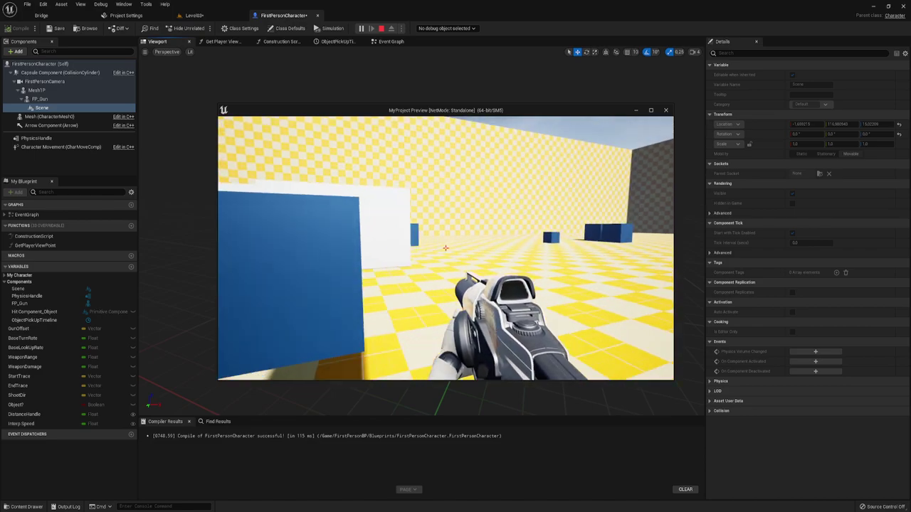
pyautogui.press('s')
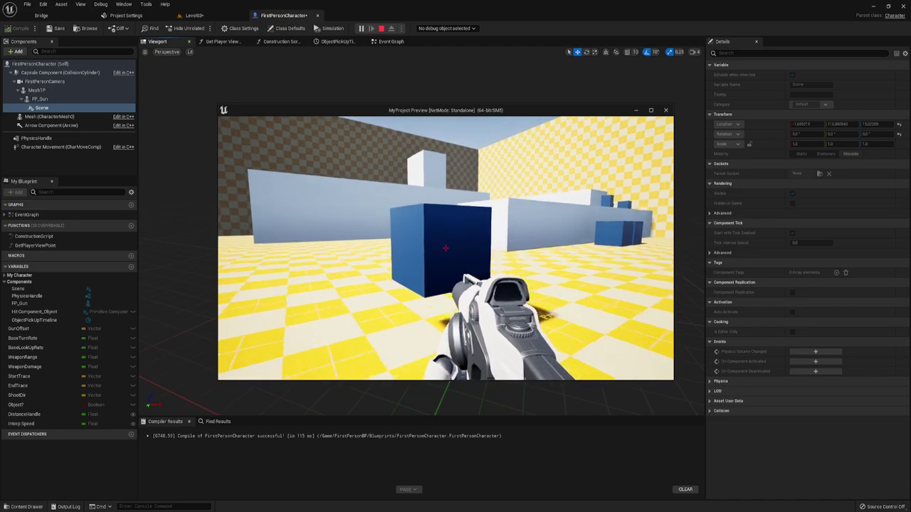
pyautogui.press('w')
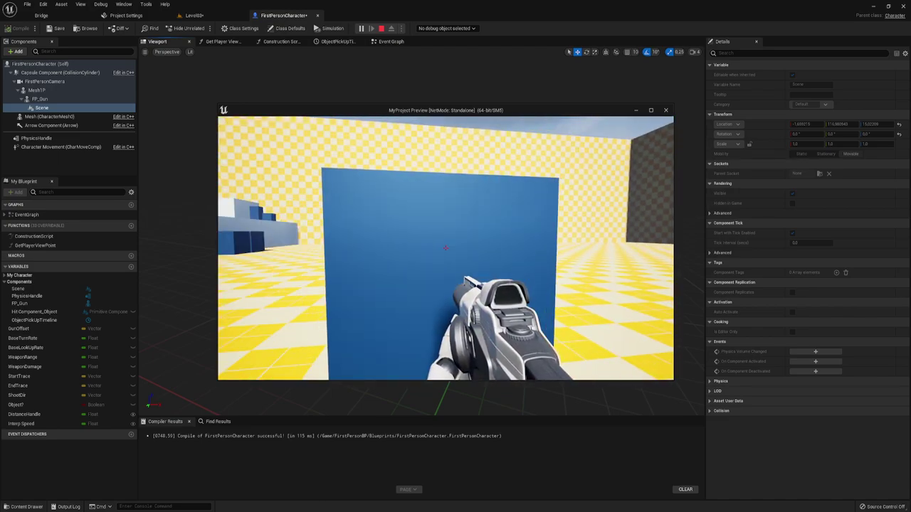
pyautogui.press('w')
pyautogui.press('s')
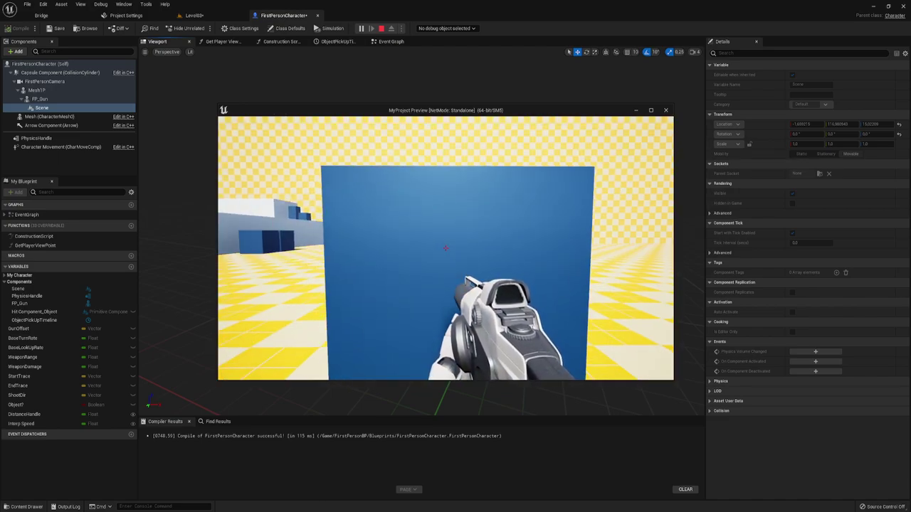
pyautogui.press('s')
pyautogui.press('w')
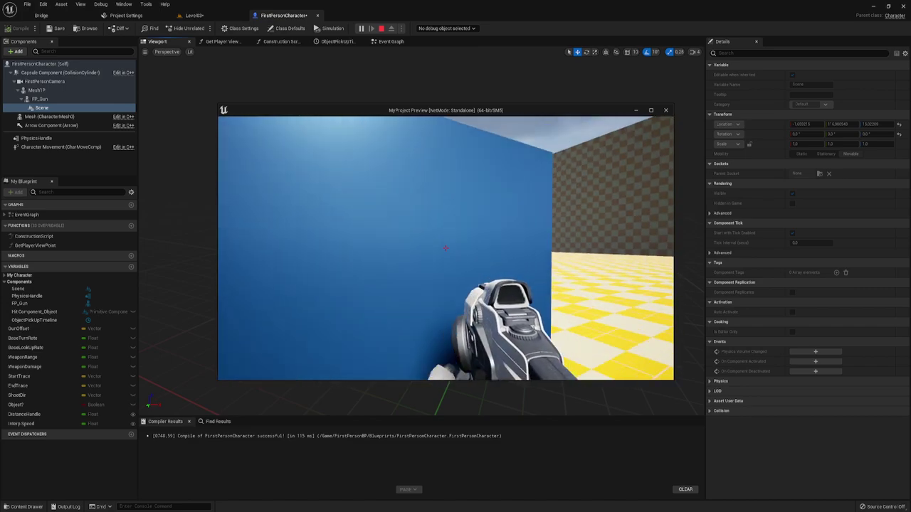
pyautogui.press('s')
pyautogui.press('w')
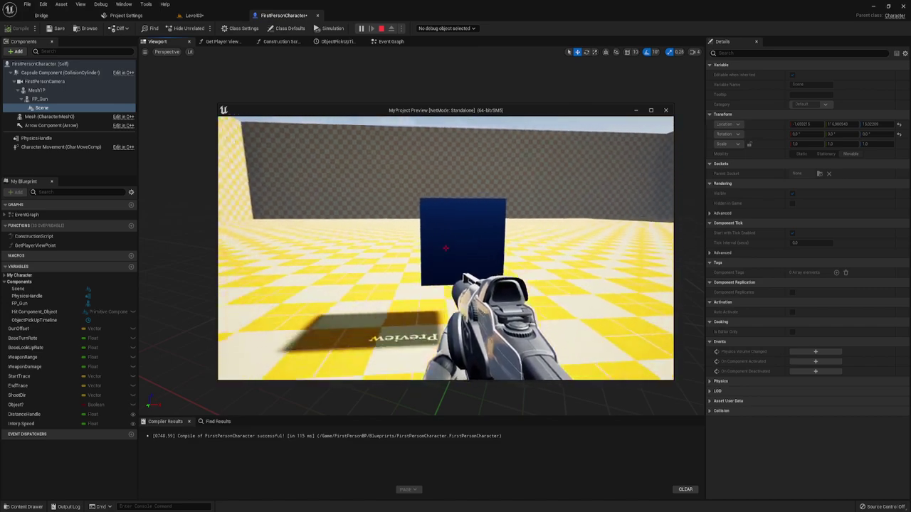
pyautogui.press('w')
pyautogui.press('Escape')
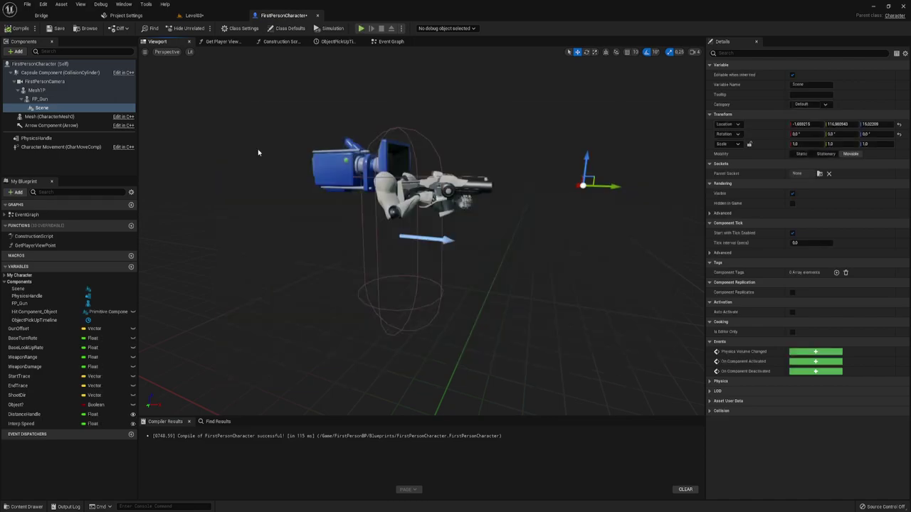
# Give the PhysicsHandle Linear Damping 20 and Linear Stiffness 75, then recompile FirstPersonCharacter.
pyautogui.click(193, 15)
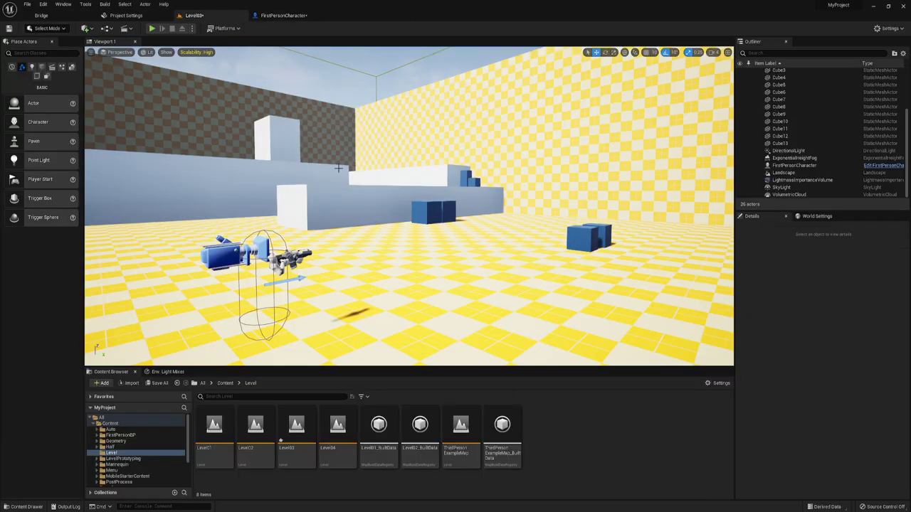
pyautogui.click(281, 15)
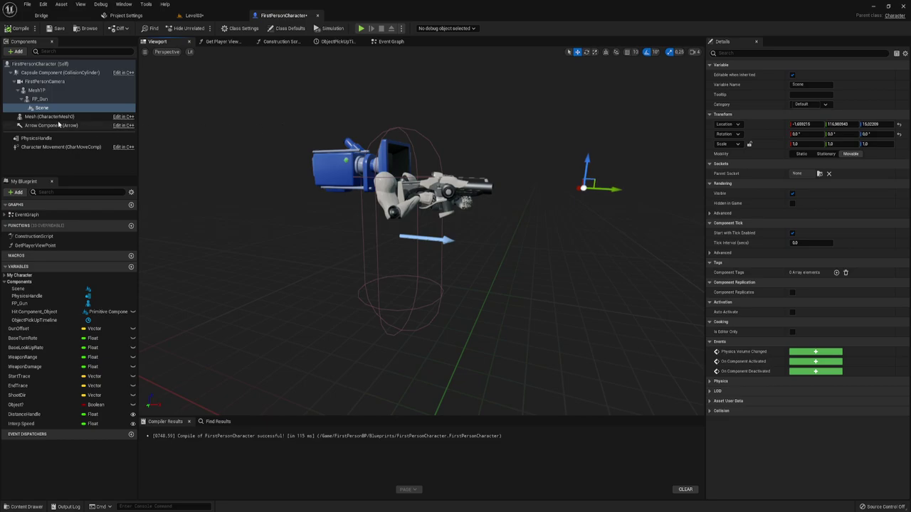
pyautogui.click(53, 157)
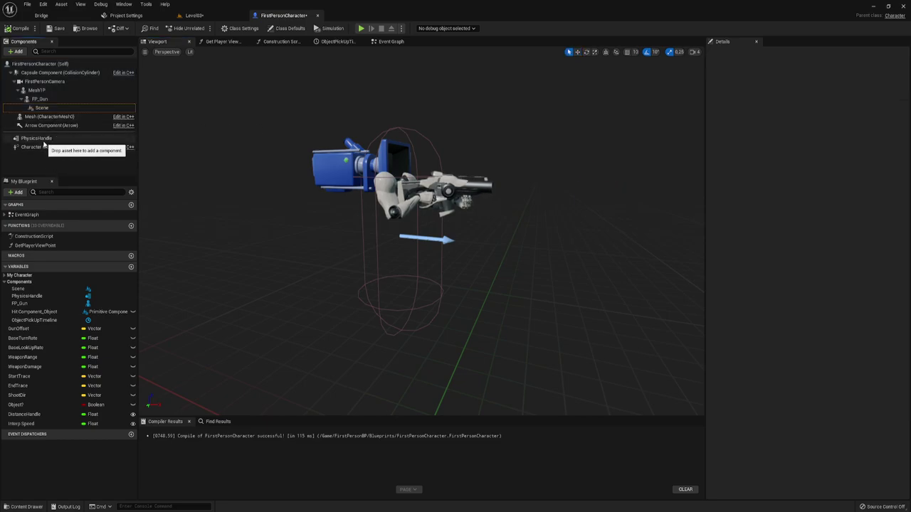
pyautogui.click(44, 139)
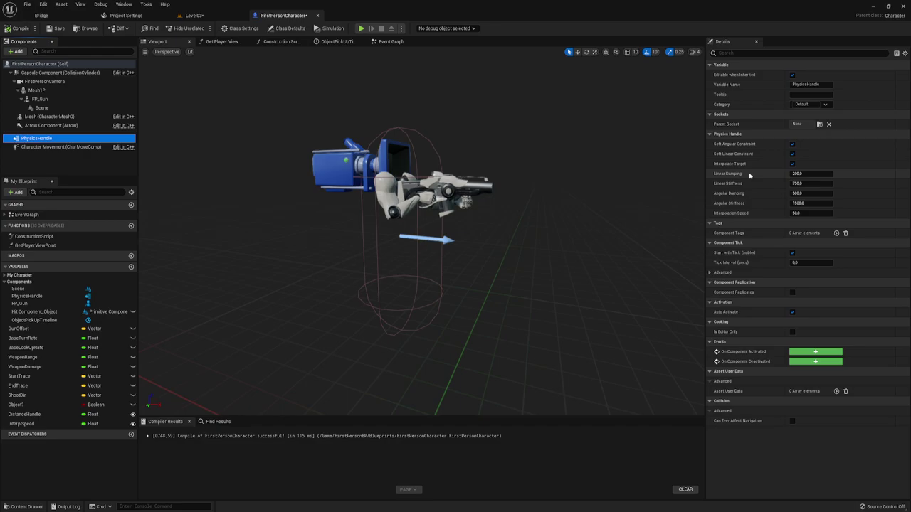
pyautogui.click(814, 174)
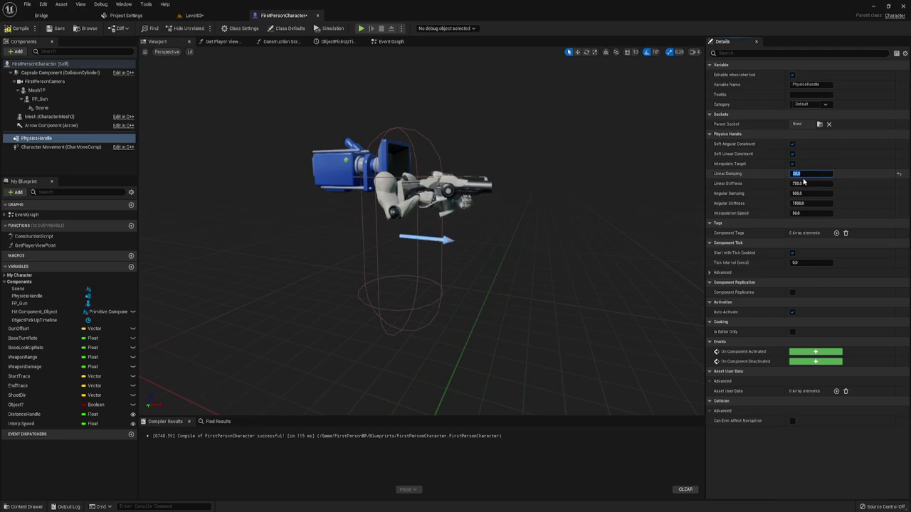
pyautogui.write('30')
pyautogui.press('Return')
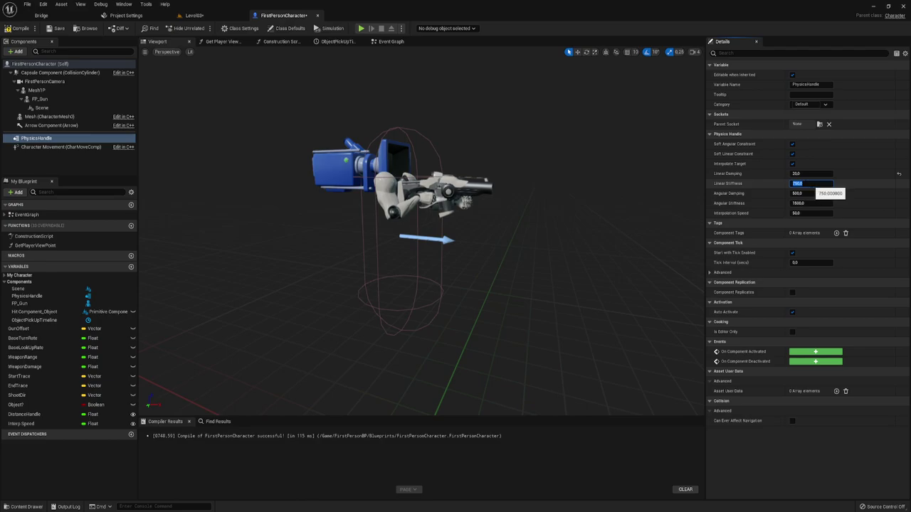
pyautogui.write('75')
pyautogui.press('Tab')
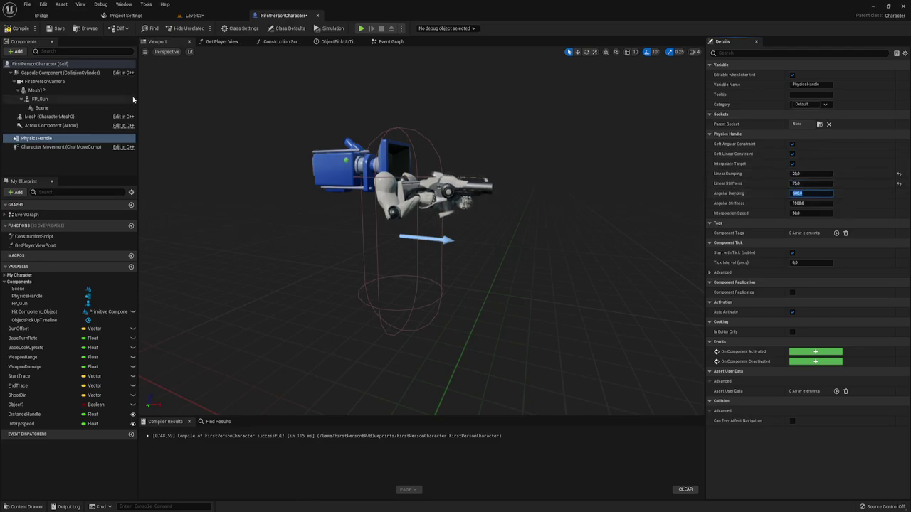
pyautogui.click(17, 28)
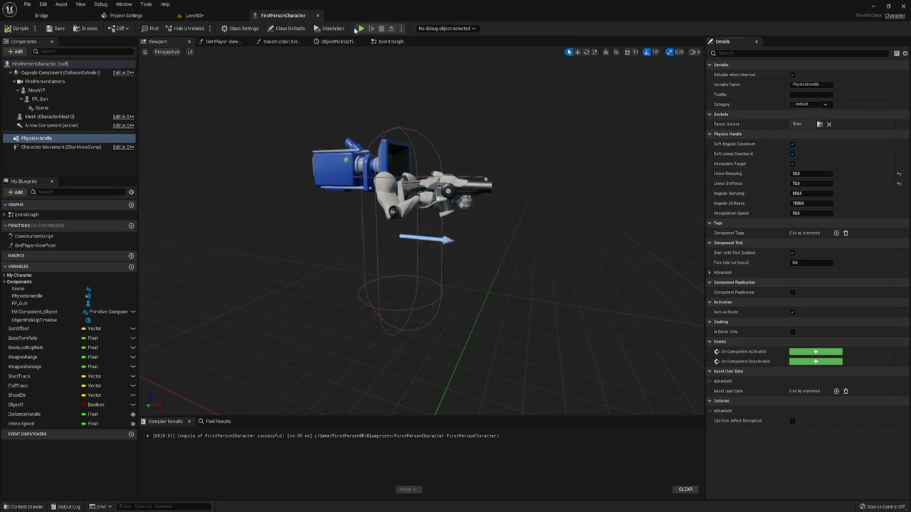
# Play-test the level by pulling the blue cube toward the player, then stop the session.
pyautogui.click(359, 28)
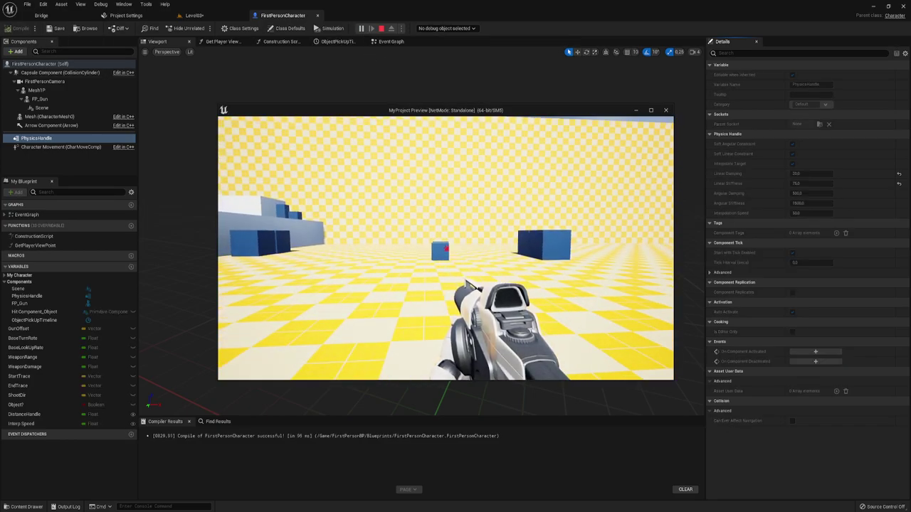
pyautogui.click(445, 247)
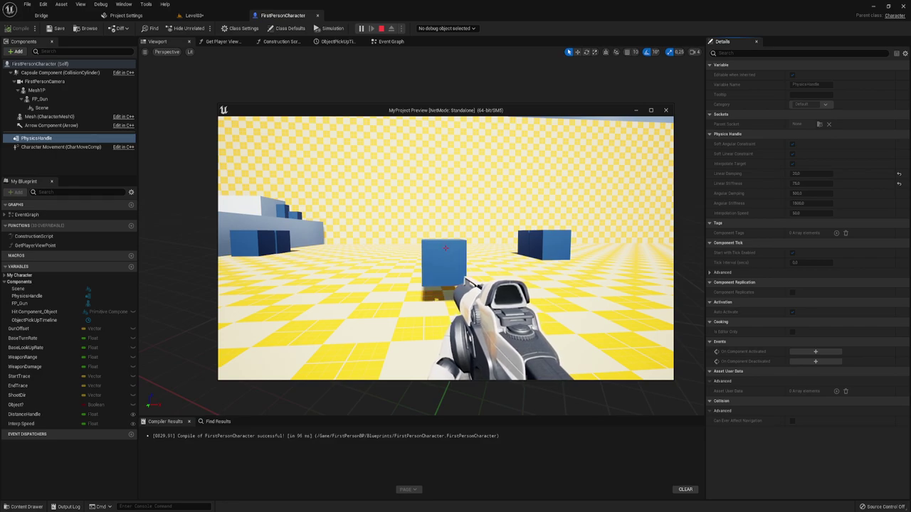
pyautogui.press('w')
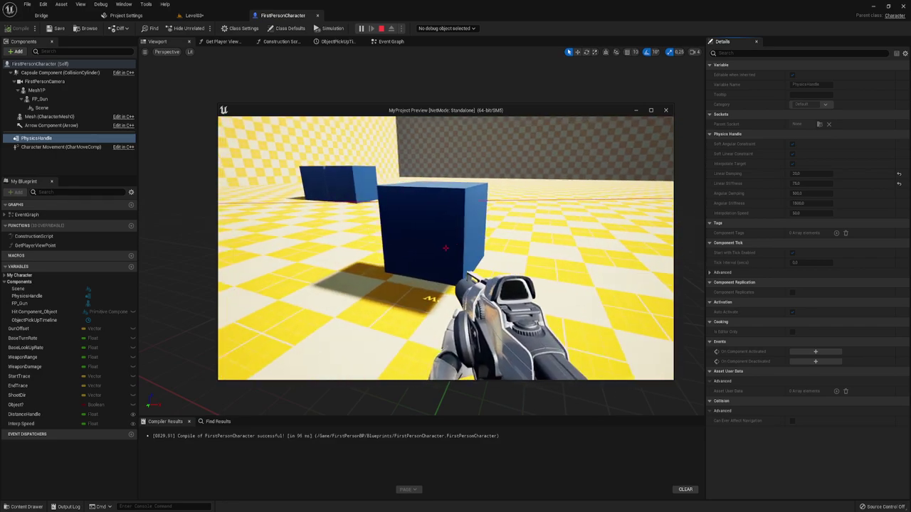
pyautogui.press('s')
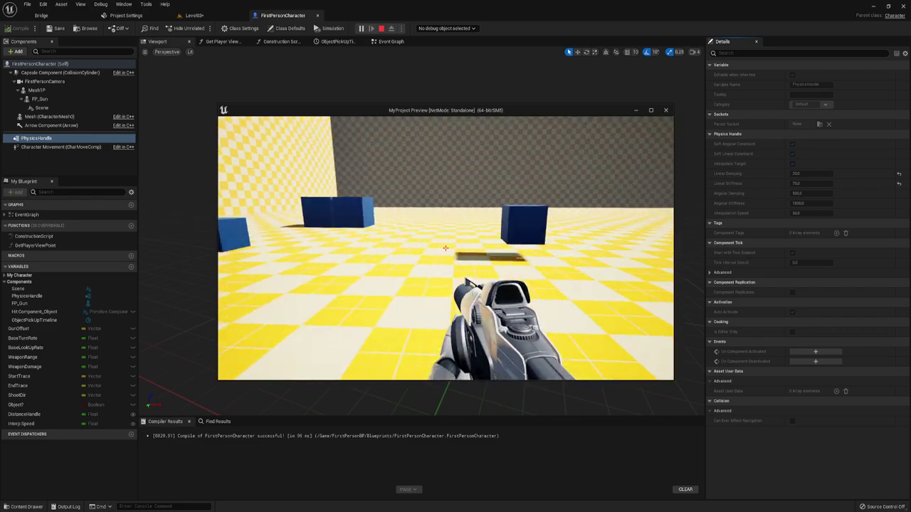
pyautogui.press('Escape')
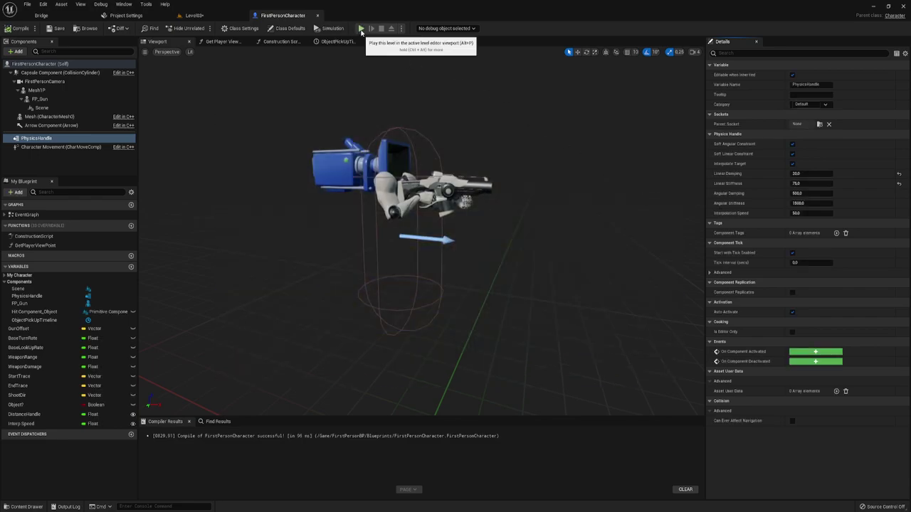
# Play-test again, walking up to the near blue cube and carrying it around before stopping.
pyautogui.click(361, 27)
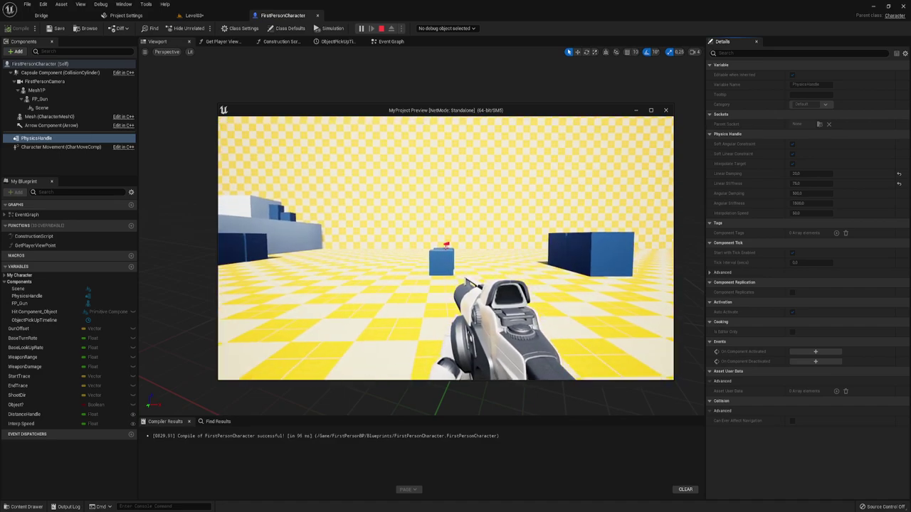
pyautogui.press('w')
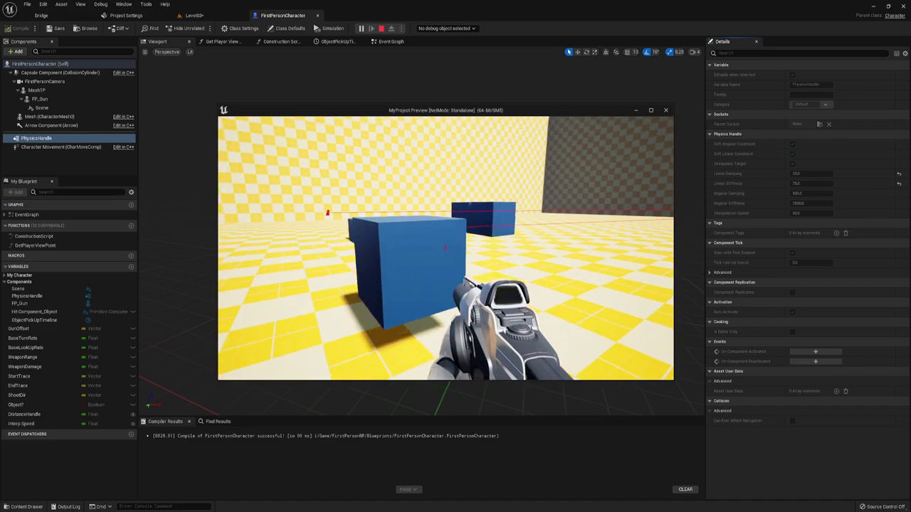
pyautogui.click(445, 249)
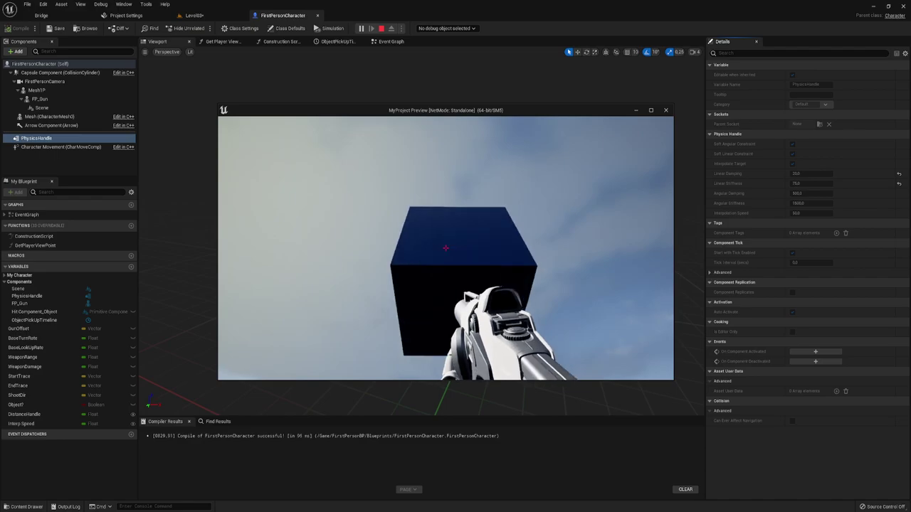
pyautogui.press('Escape')
pyautogui.write('20')
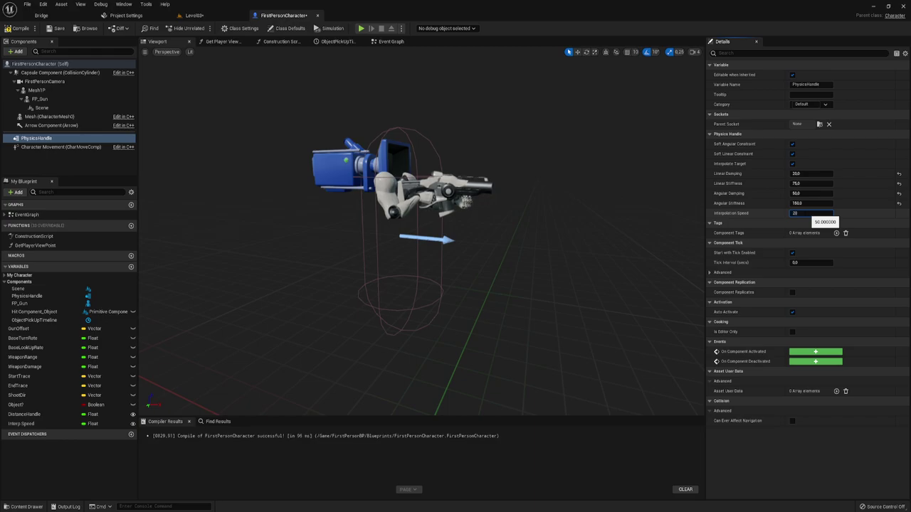
# Commit the PhysicsHandle Interpolation Speed value of 20.
pyautogui.press('Return')
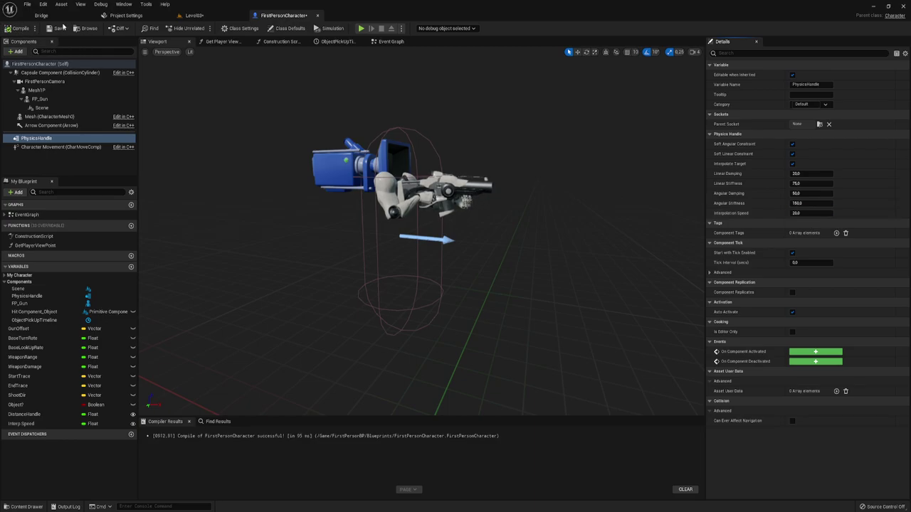
pyautogui.click(45, 15)
# In Level03, play-test walking around and up to the blue cubes, then end the session.
pyautogui.click(208, 16)
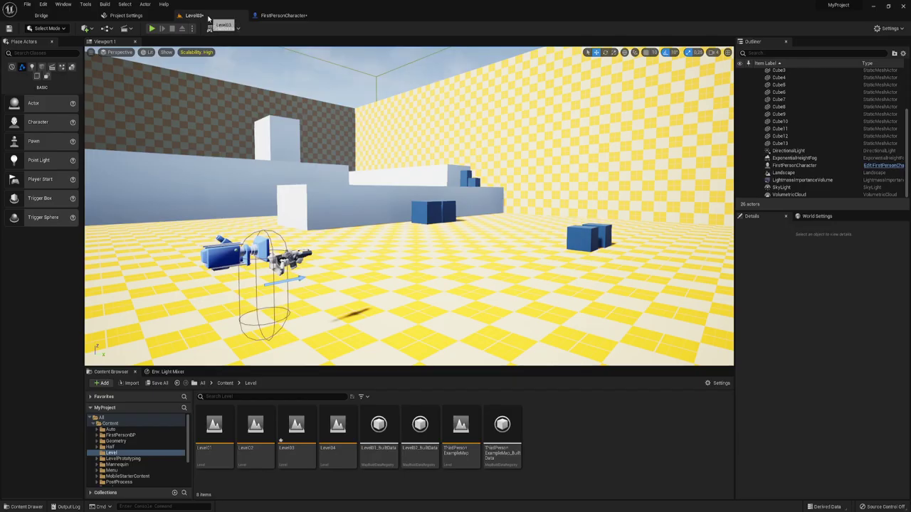
pyautogui.click(153, 28)
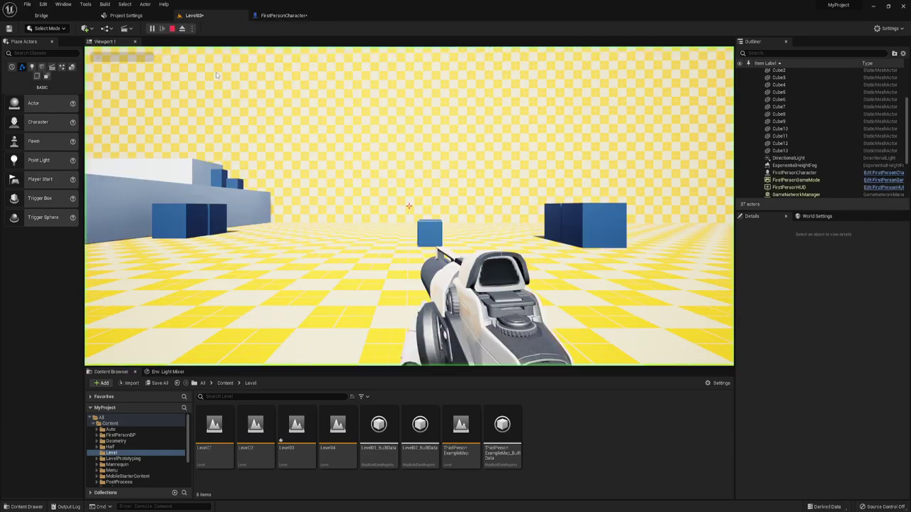
pyautogui.click(408, 207)
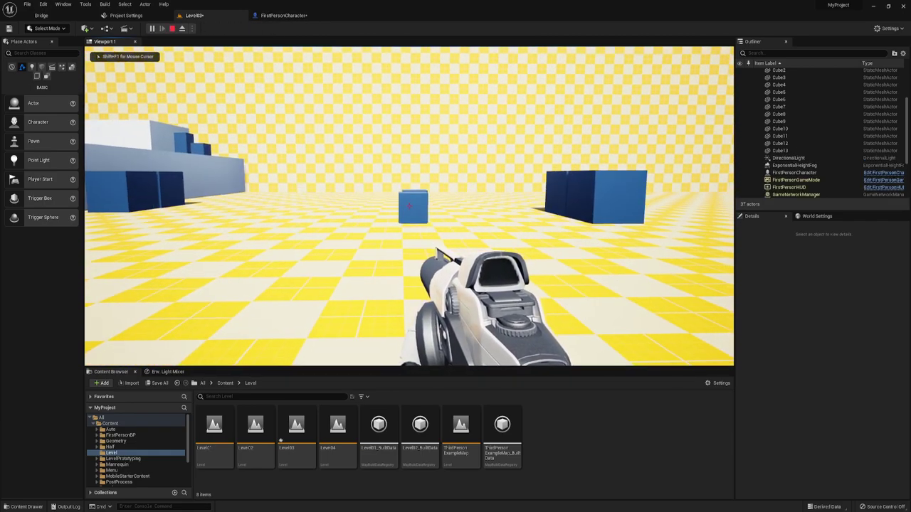
pyautogui.press('w')
pyautogui.press('w')
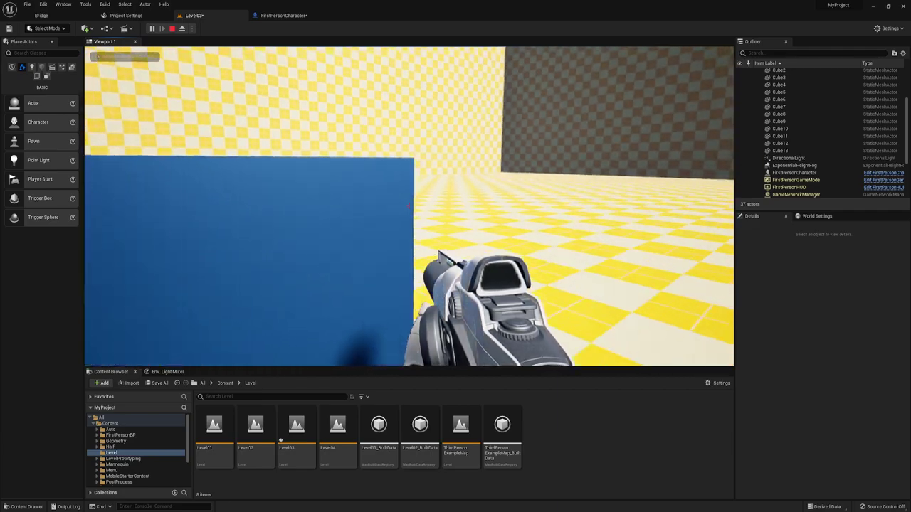
pyautogui.press('s')
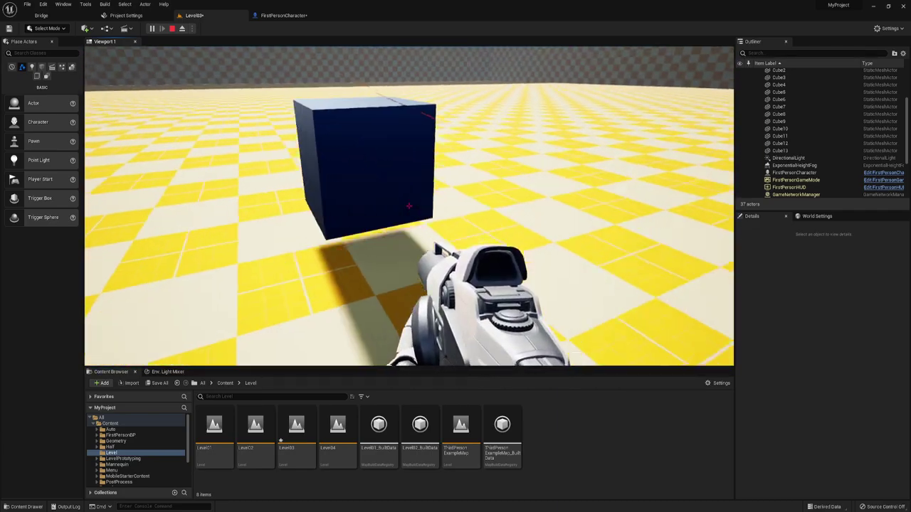
pyautogui.press('a')
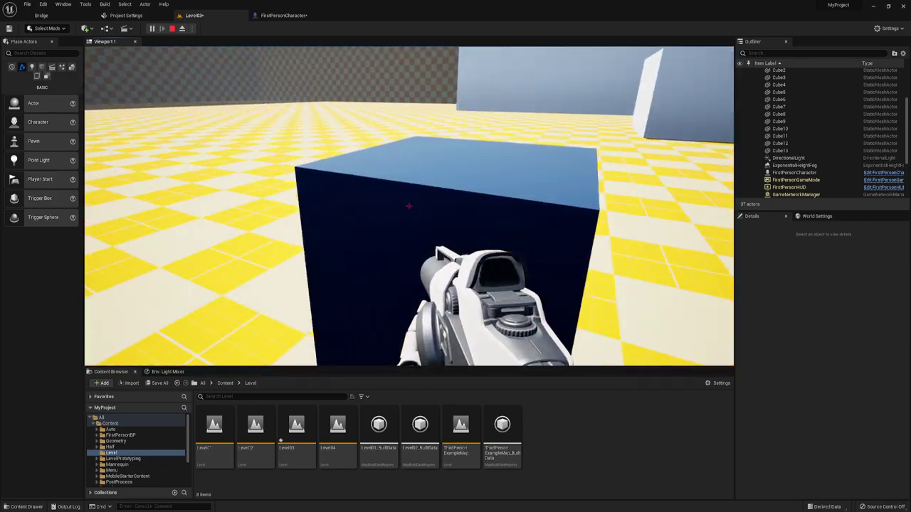
pyautogui.press('w')
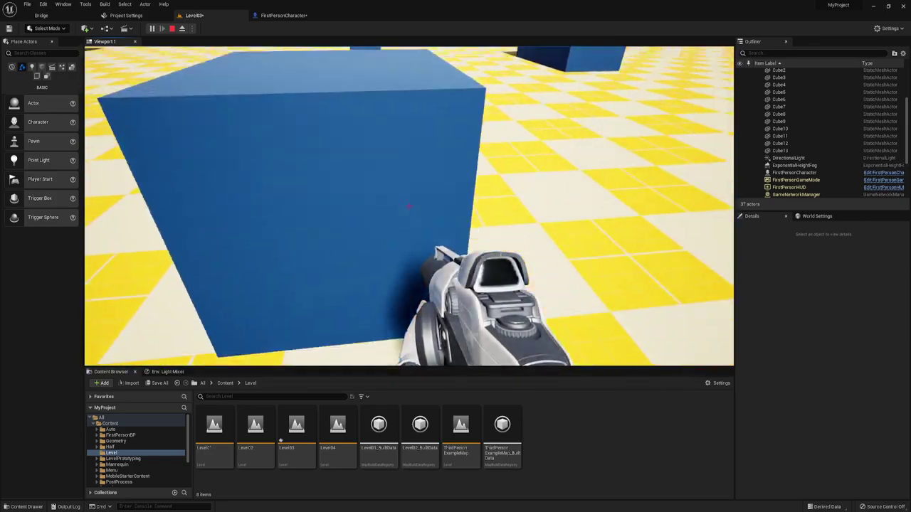
pyautogui.press('w')
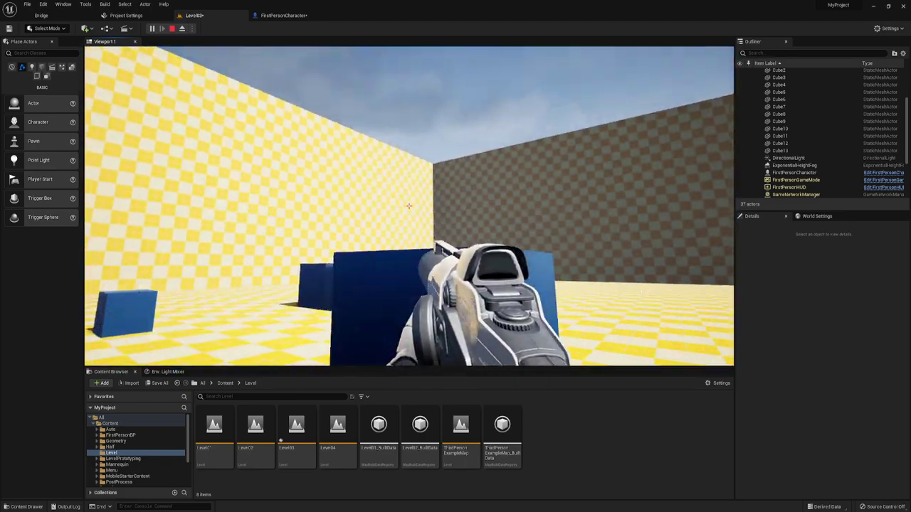
pyautogui.press('w')
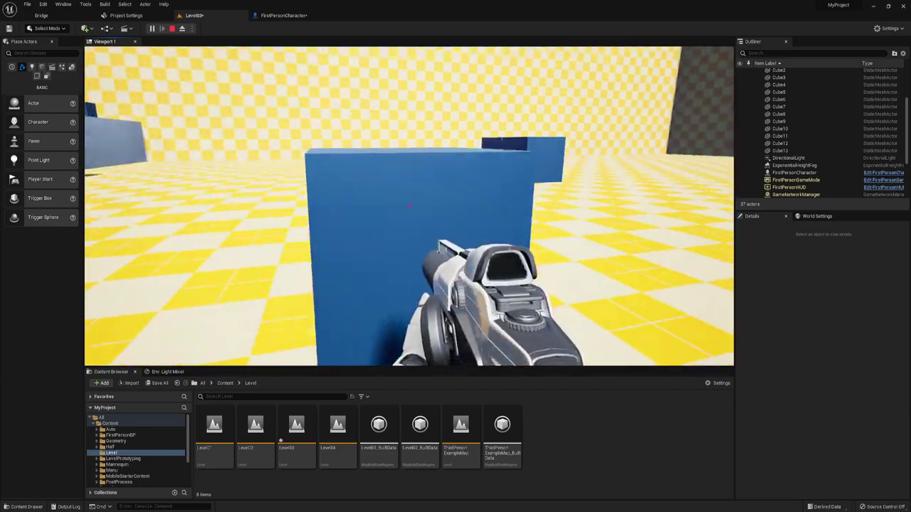
pyautogui.press('w')
pyautogui.press('w')
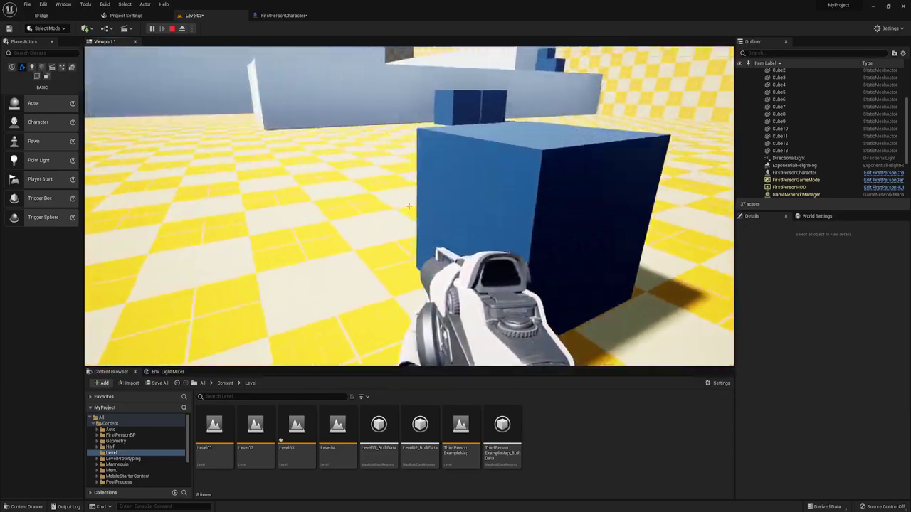
pyautogui.press('s')
pyautogui.press('Escape')
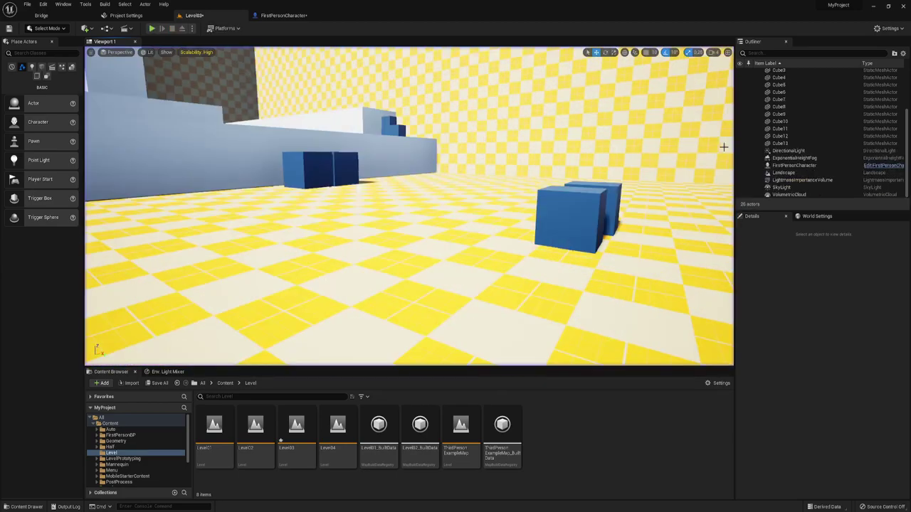
# Compile and save the FirstPersonCharacter blueprint.
pyautogui.click(302, 16)
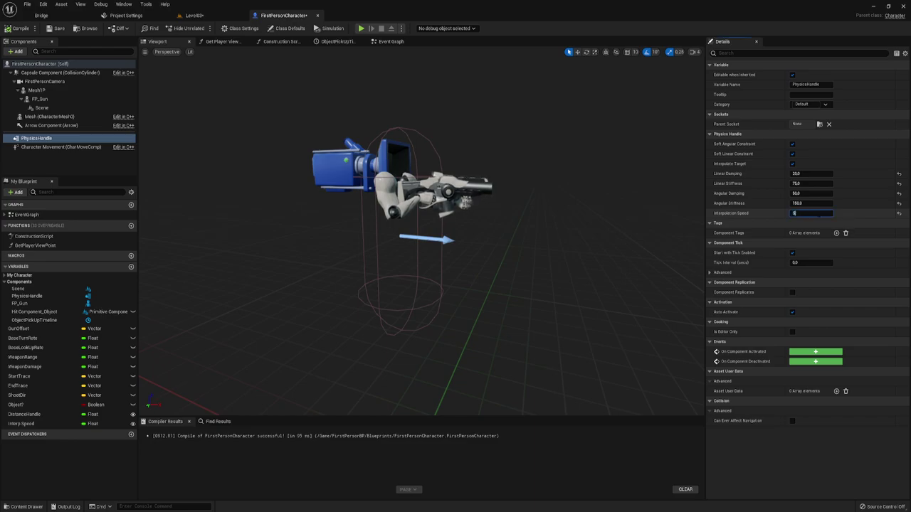
pyautogui.click(21, 28)
pyautogui.click(57, 28)
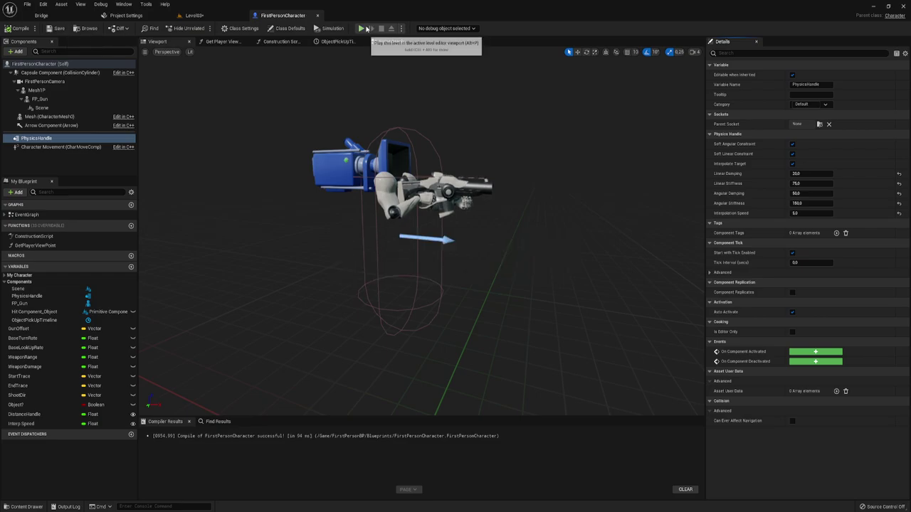
# Run two short game previews, walking toward the blue cube and backing away.
pyautogui.click(361, 28)
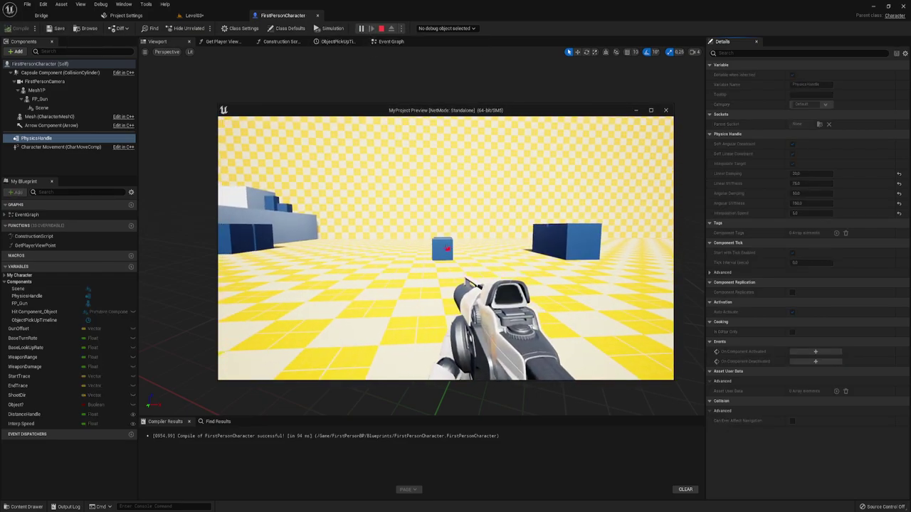
pyautogui.press('w')
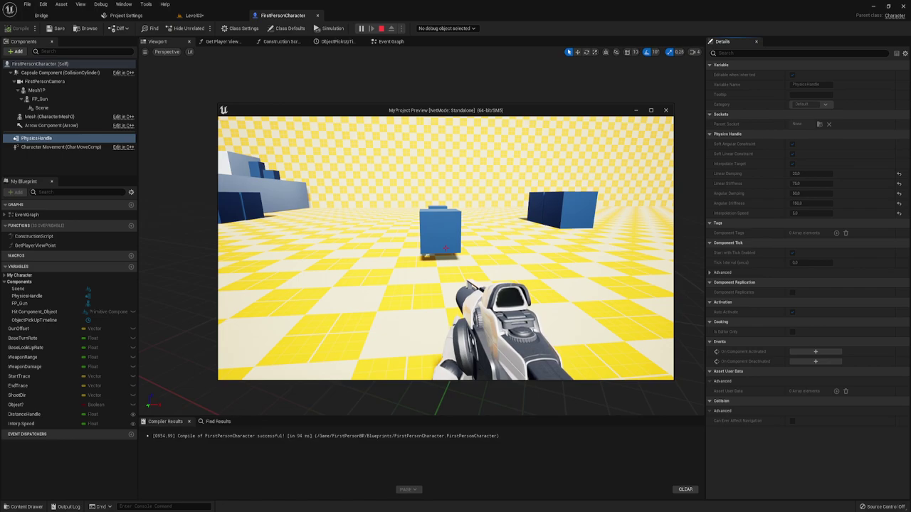
pyautogui.press('Escape')
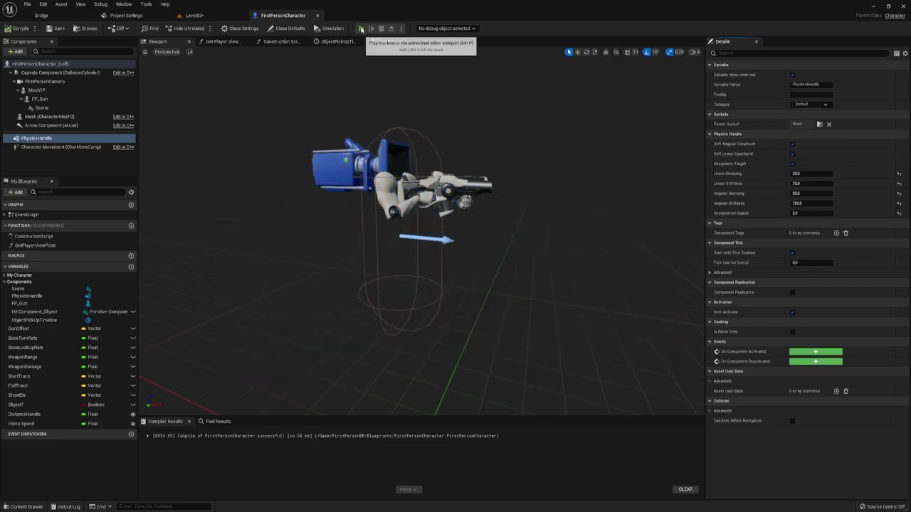
pyautogui.click(361, 29)
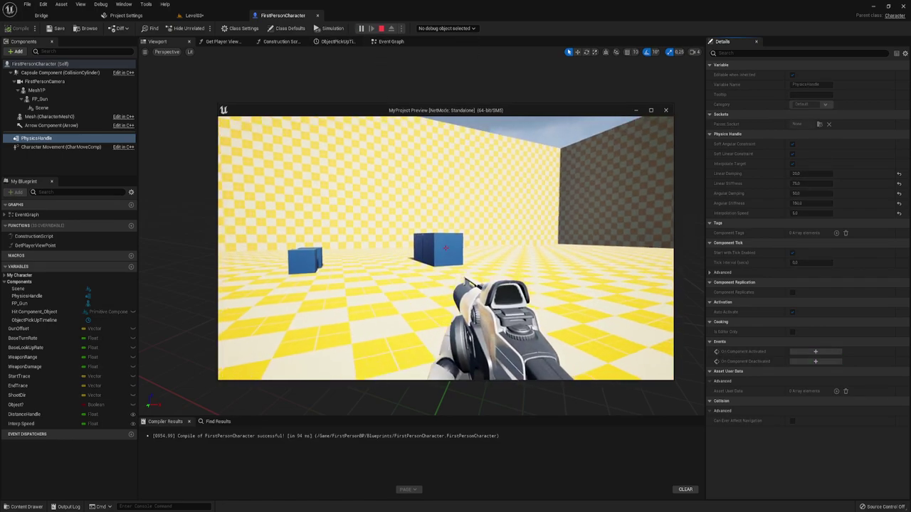
pyautogui.press('w')
pyautogui.press('s')
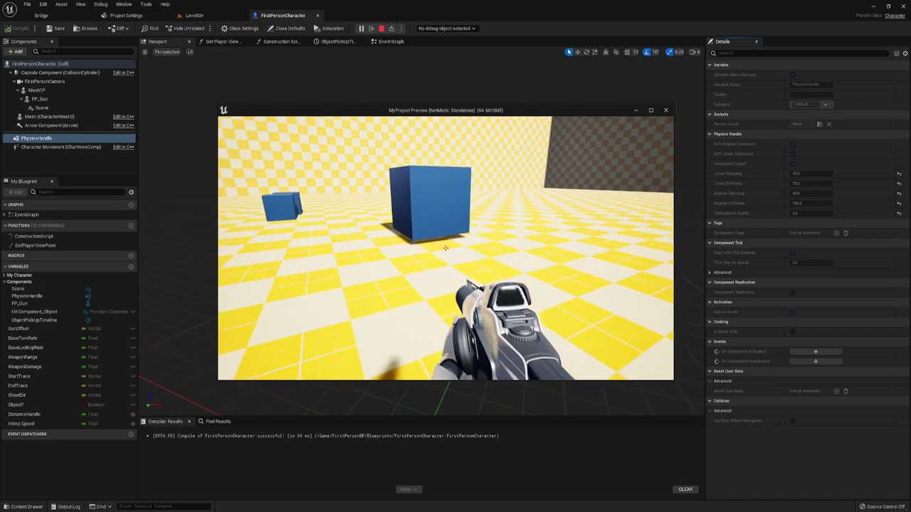
pyautogui.press('Escape')
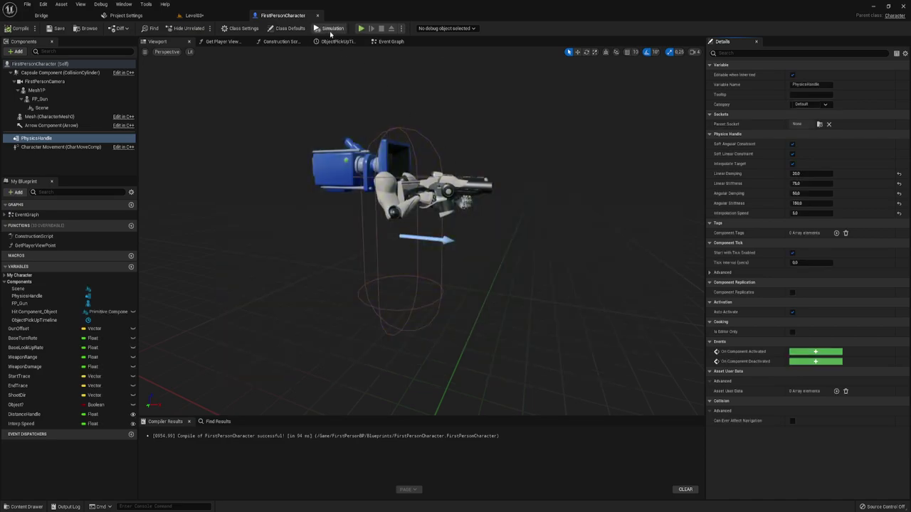
# Preview the game again, picking up the blue cube with E and dropping it on the floor.
pyautogui.click(361, 29)
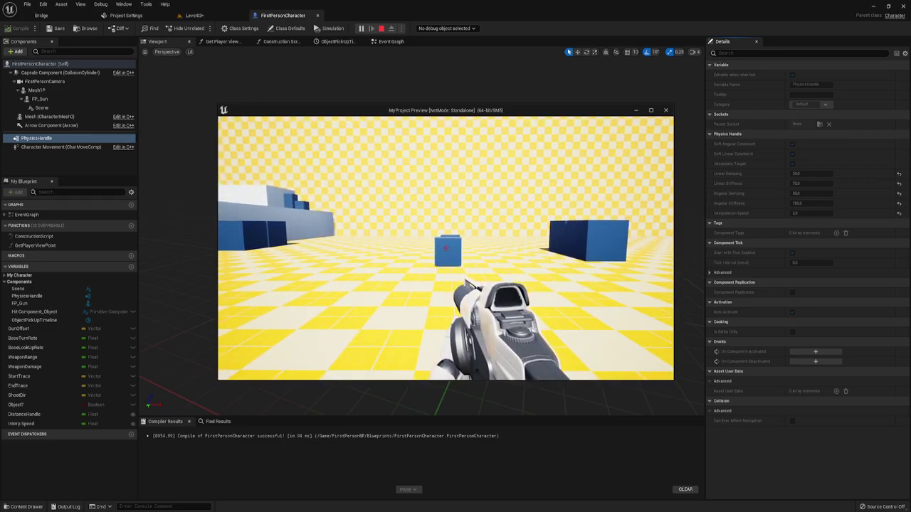
pyautogui.press('w')
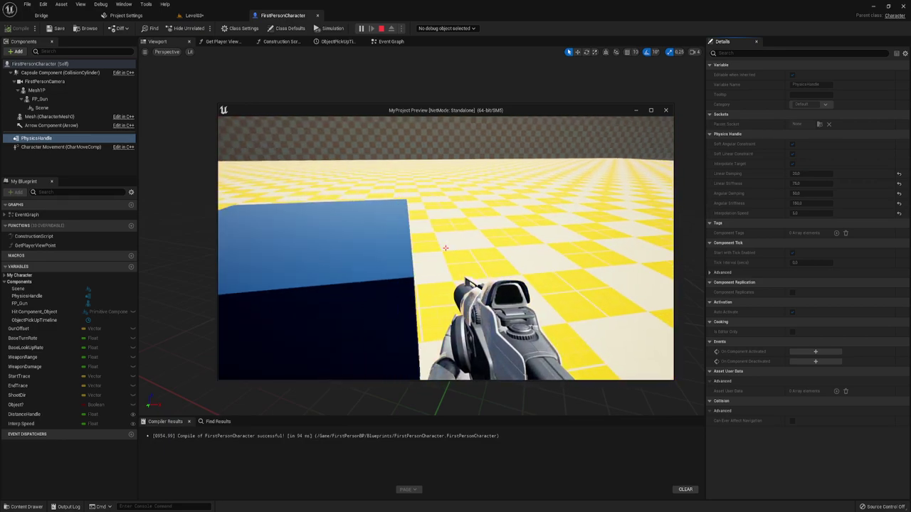
pyautogui.press('e')
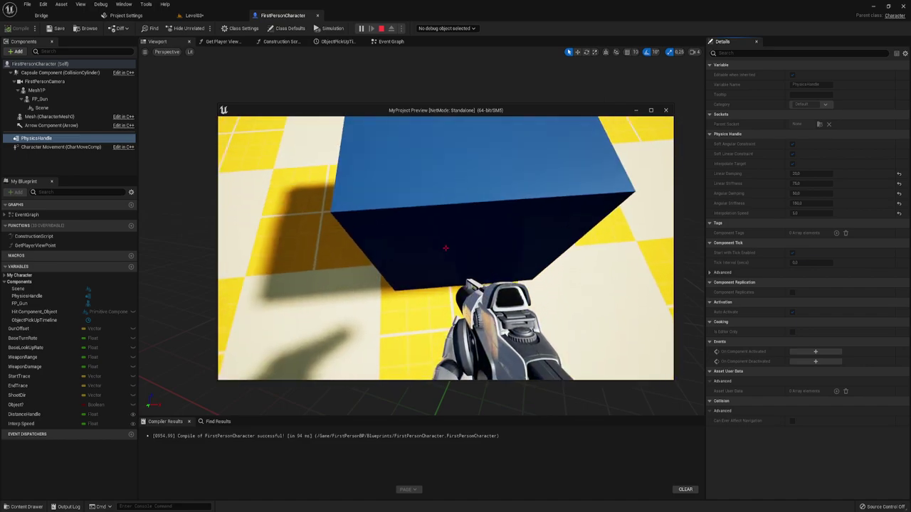
pyautogui.press('e')
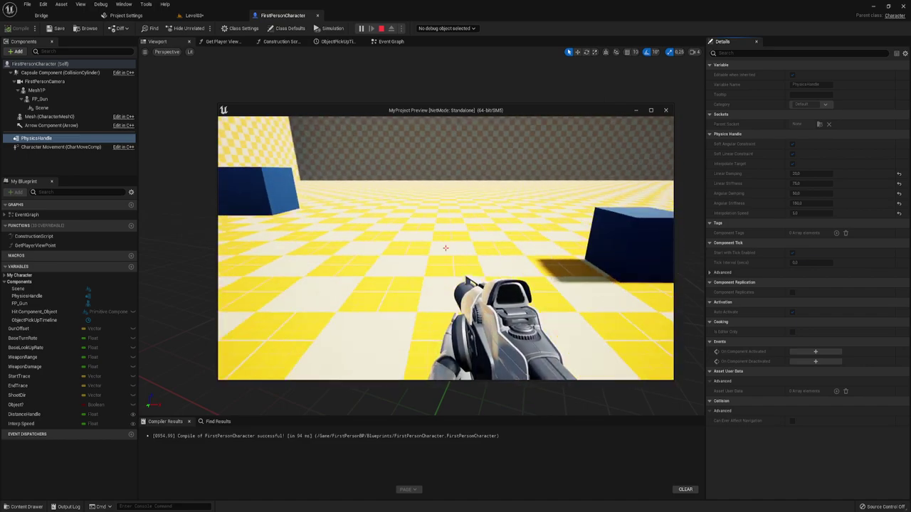
pyautogui.press('s')
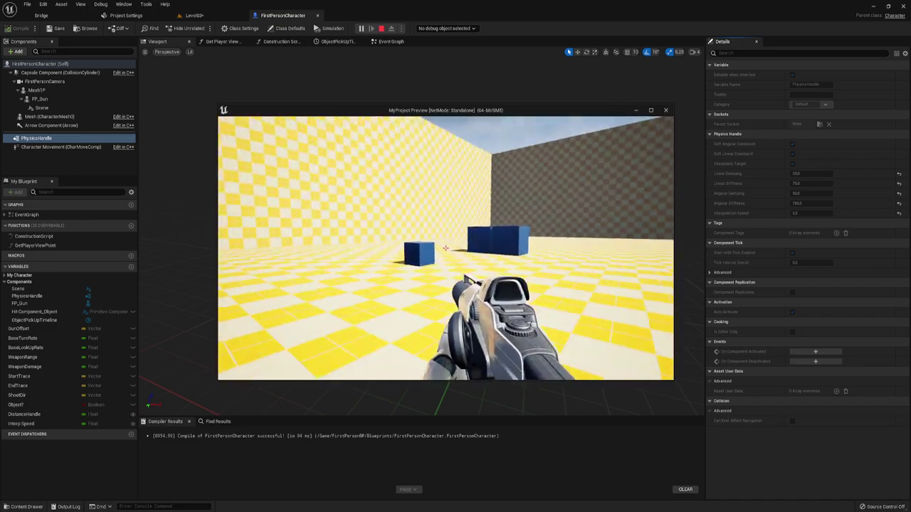
pyautogui.press('Escape')
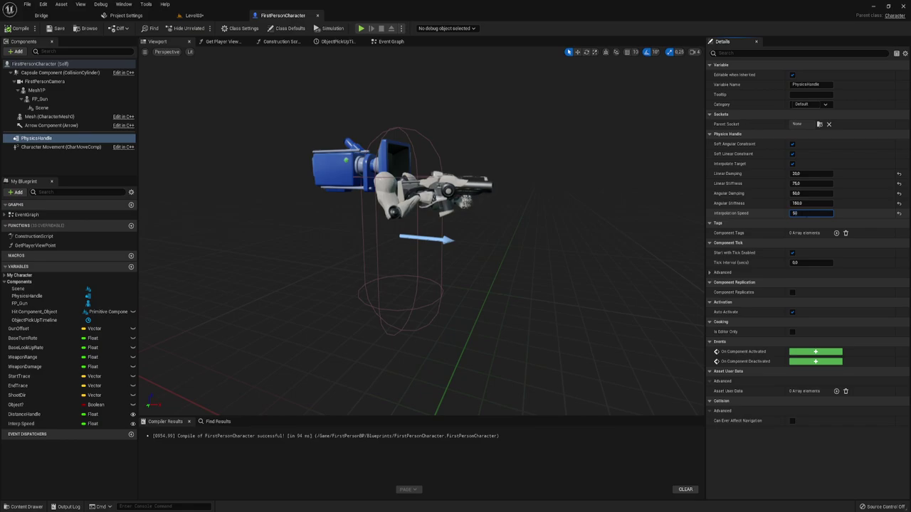
# Recompile with Interpolation Speed 50, then play-test grabbing and releasing the blue cube twice.
pyautogui.click(21, 30)
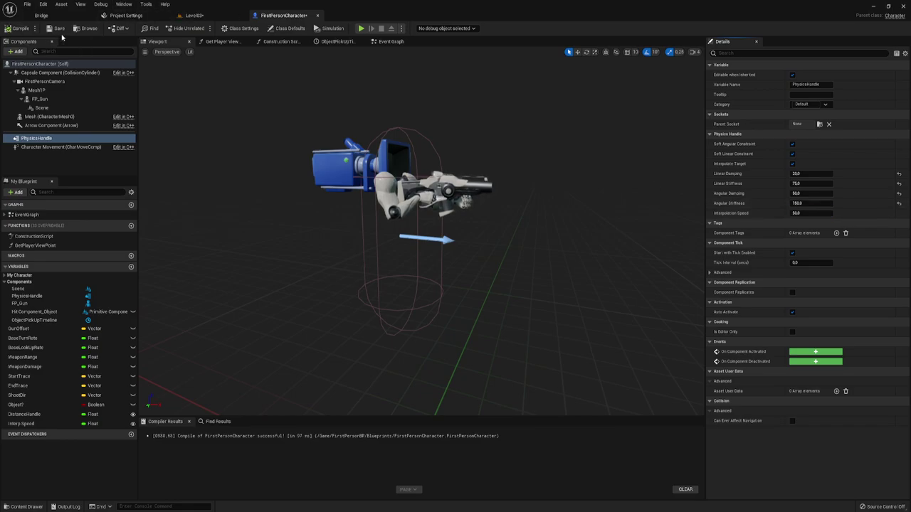
pyautogui.click(361, 29)
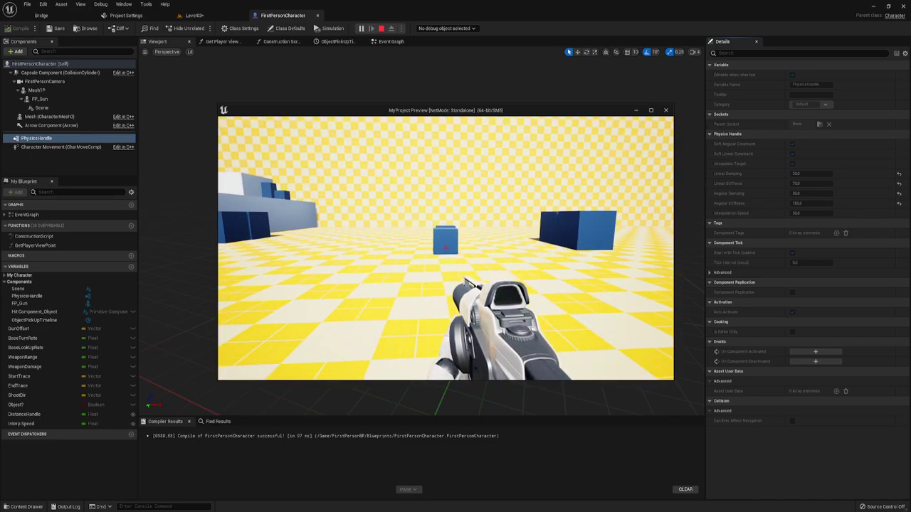
pyautogui.press('w')
pyautogui.click(446, 248)
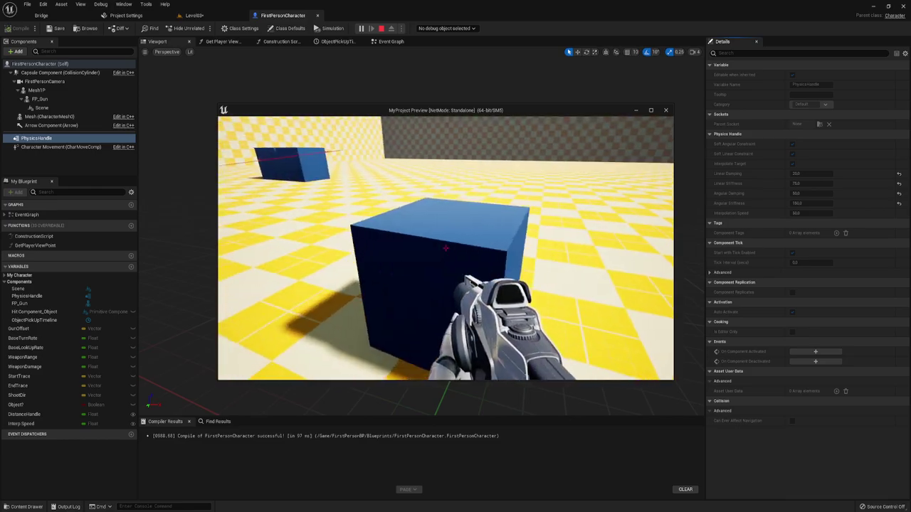
pyautogui.click(445, 248)
pyautogui.click(445, 247)
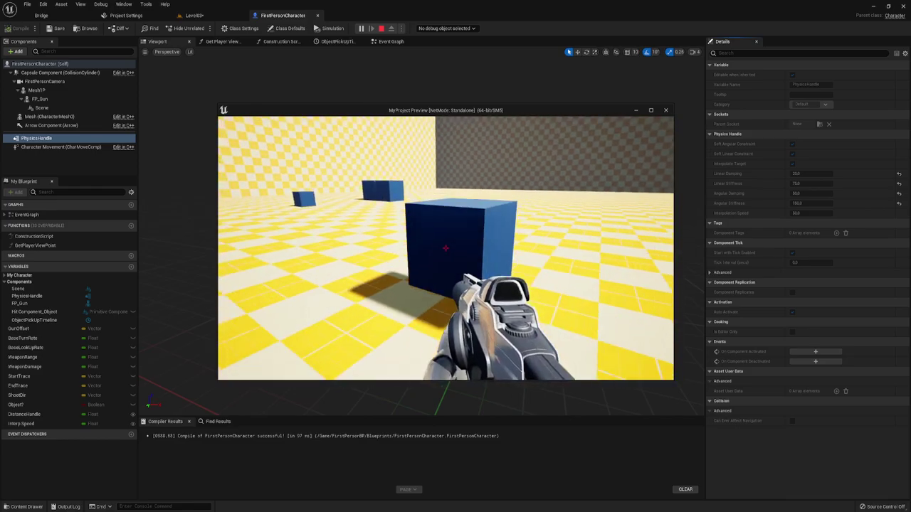
pyautogui.click(445, 248)
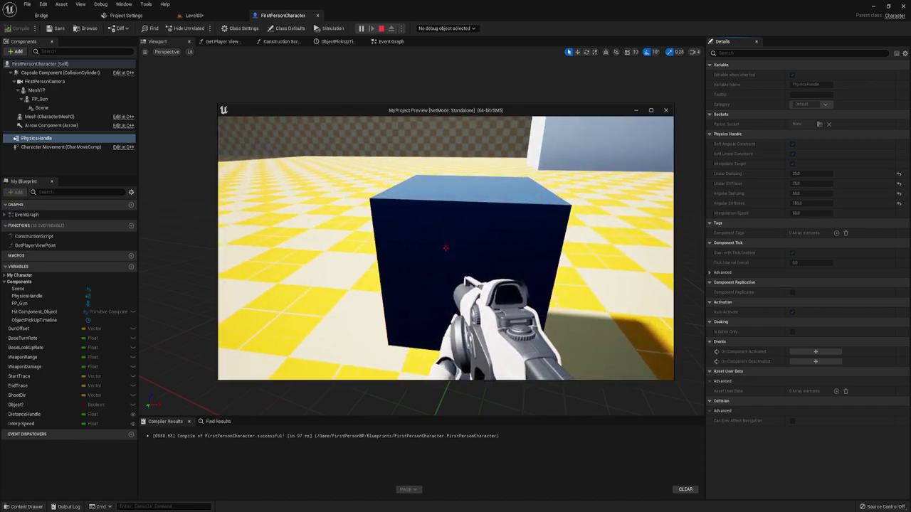
pyautogui.press('Escape')
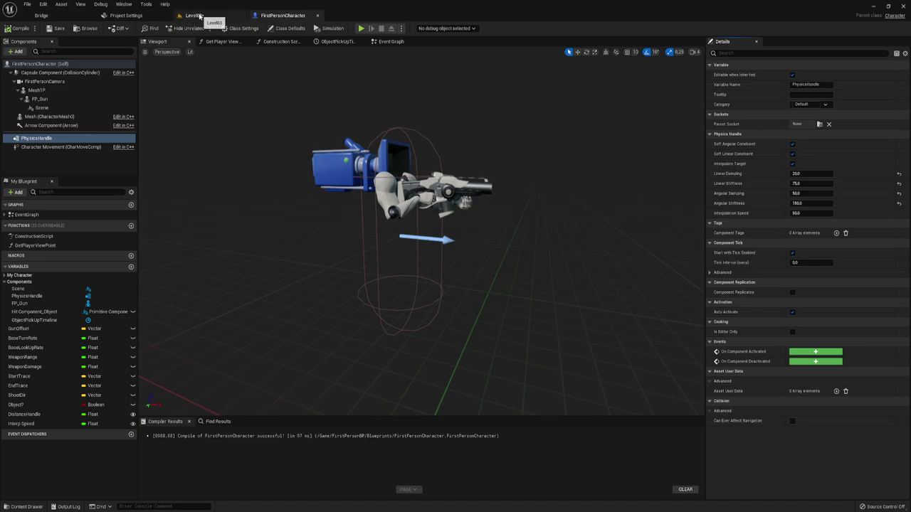
# Return to Level03 and save it with Save All, confirming Save Selected.
pyautogui.click(200, 15)
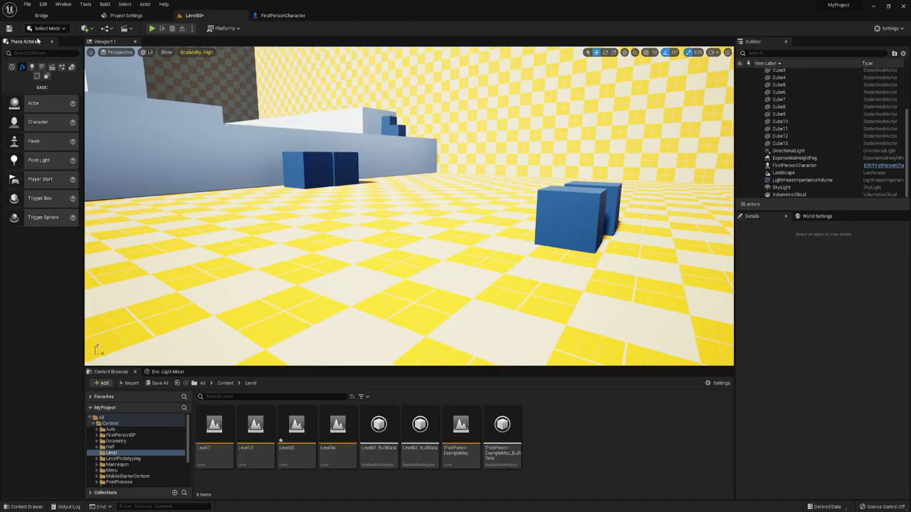
pyautogui.click(158, 383)
pyautogui.click(520, 344)
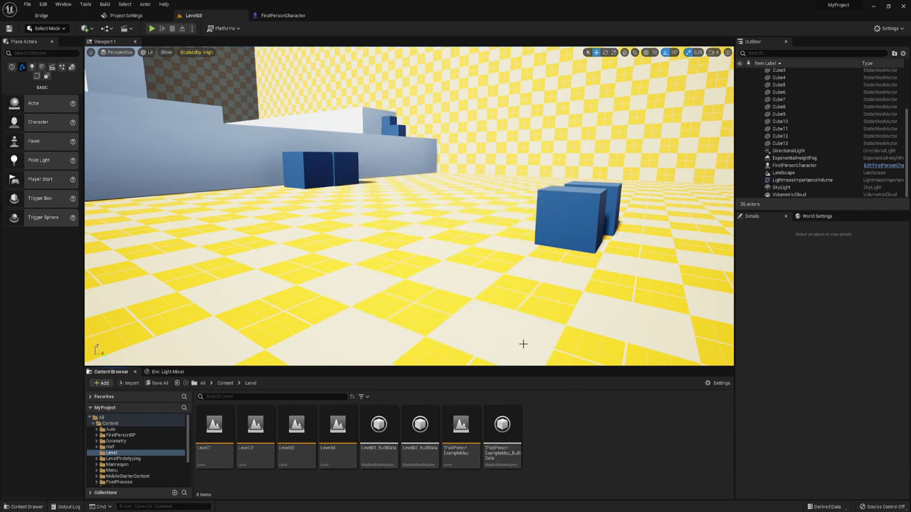